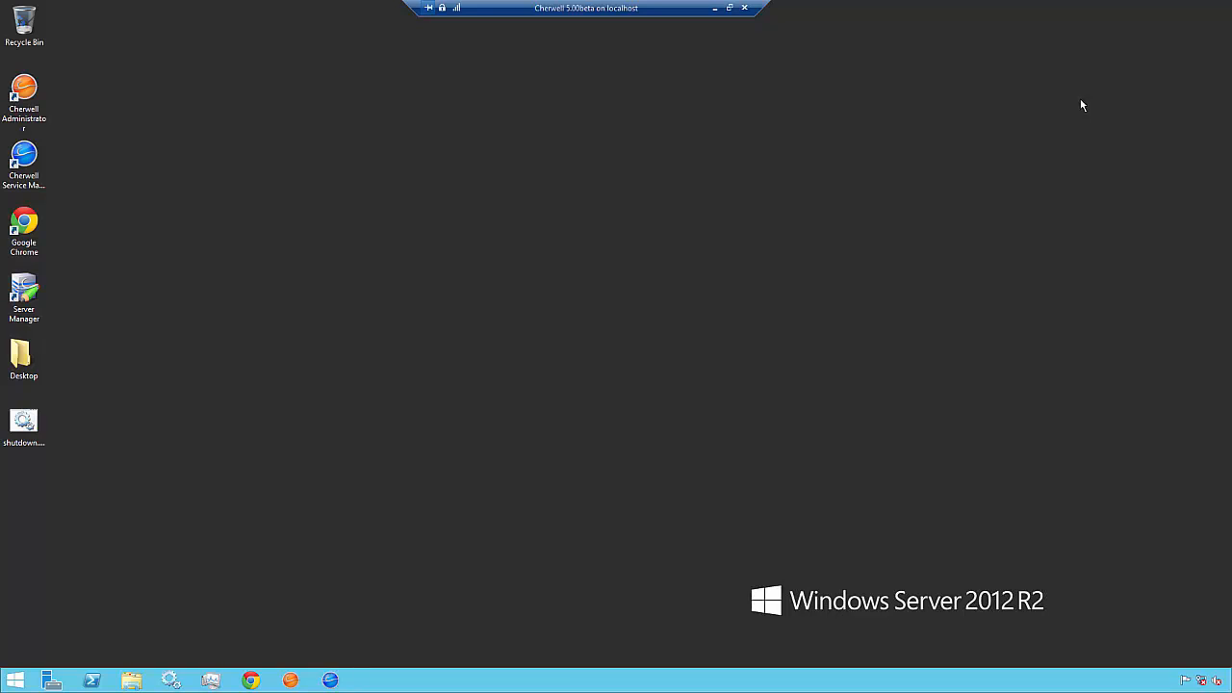
Launch Cherwell Administrator and log in to the Cherwell DEMO connection with the admin password.
double_click(29, 93)
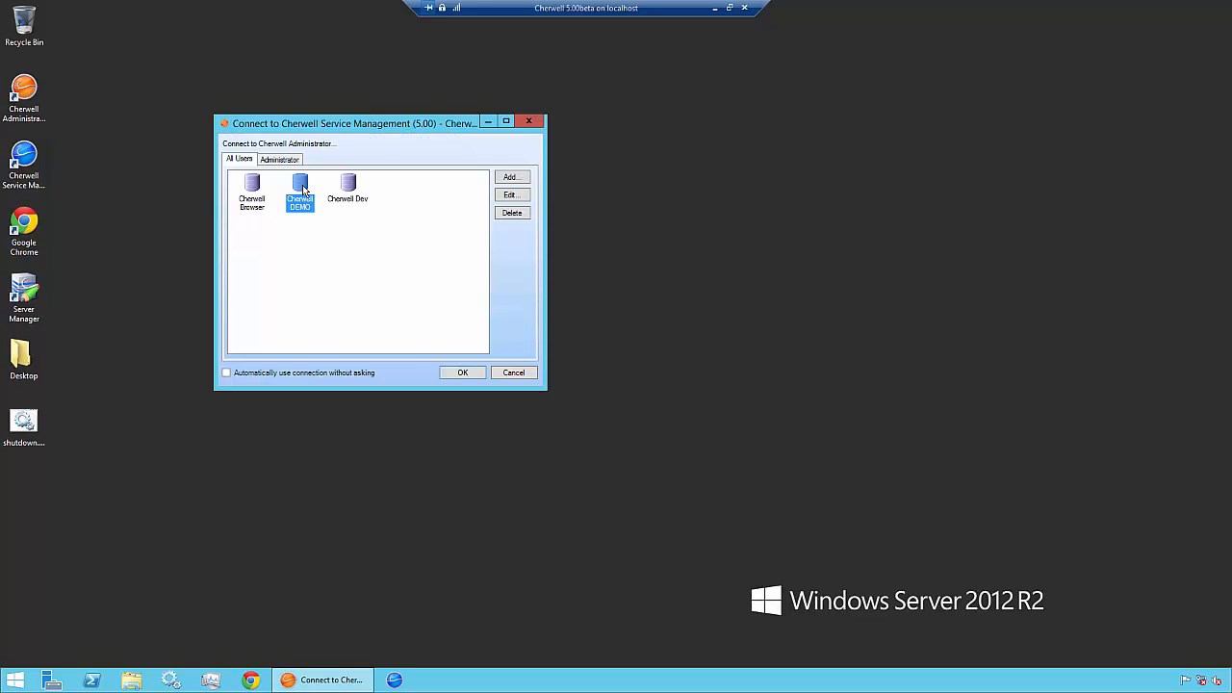
click(462, 373)
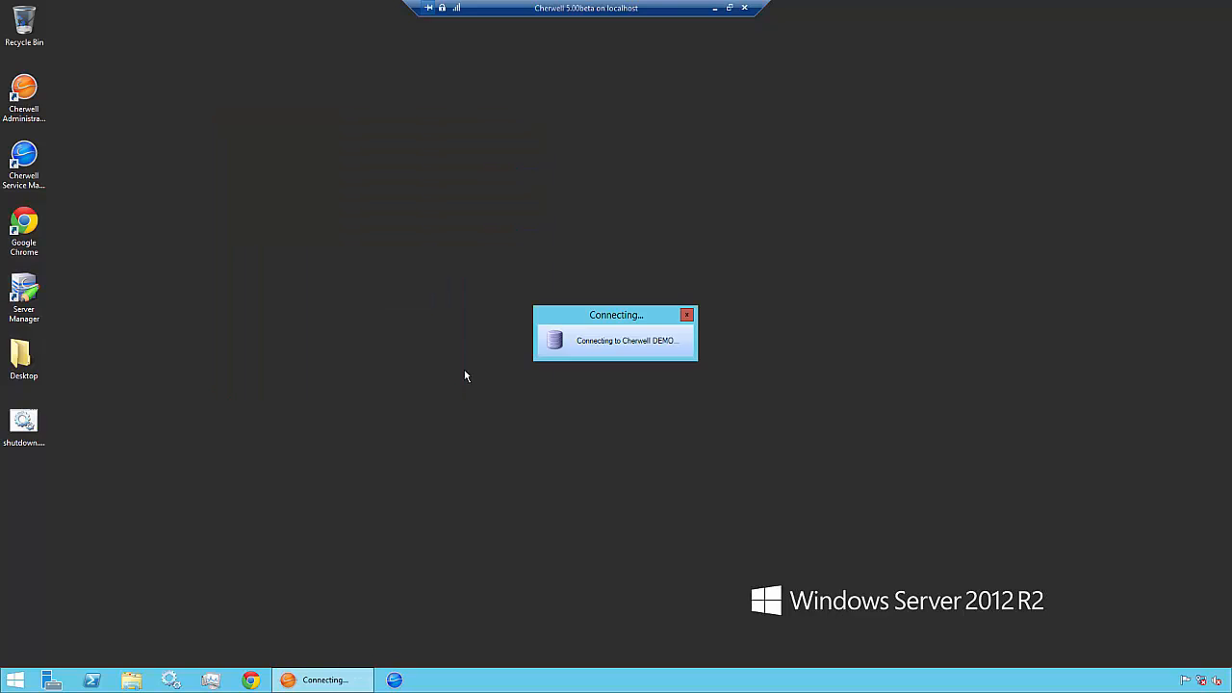
text(••••••••)
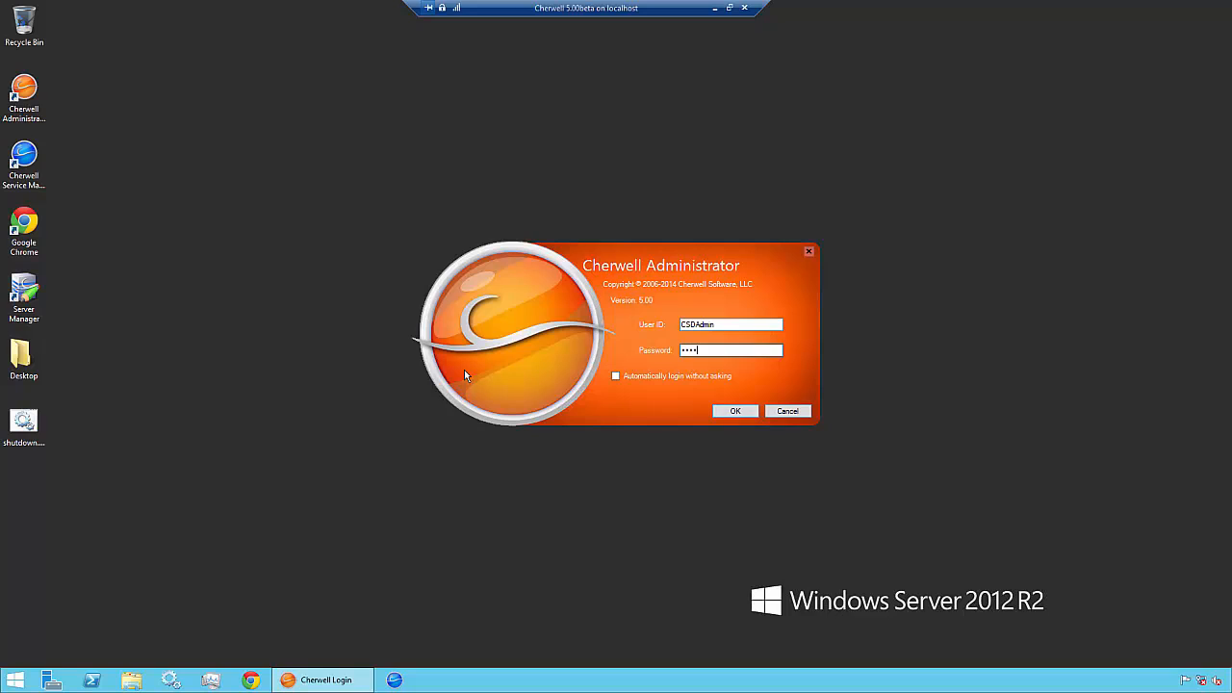
key(Return)
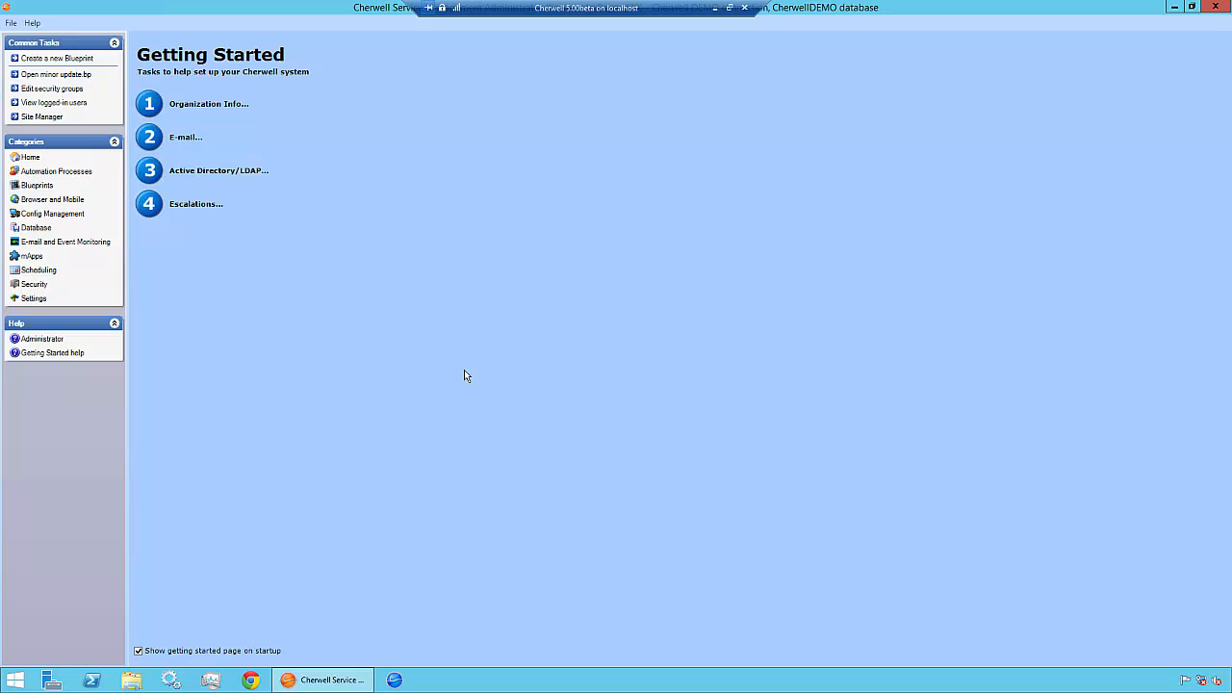
Open the Export data task from the Database category.
click(42, 230)
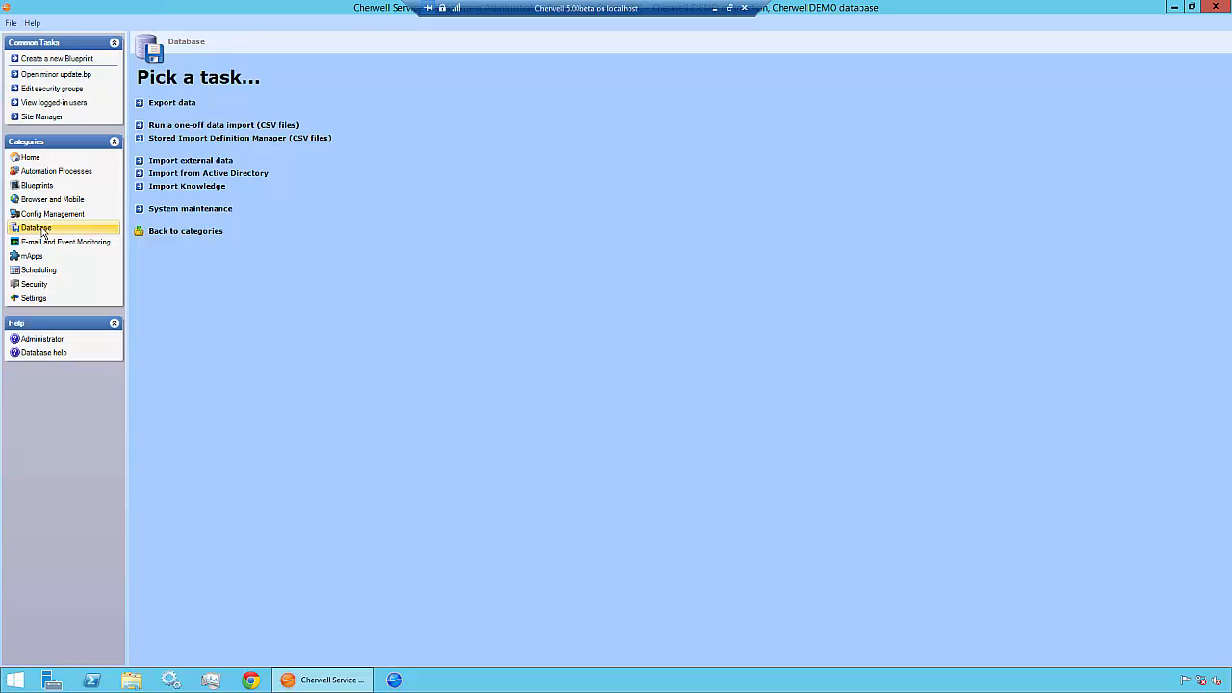
click(171, 103)
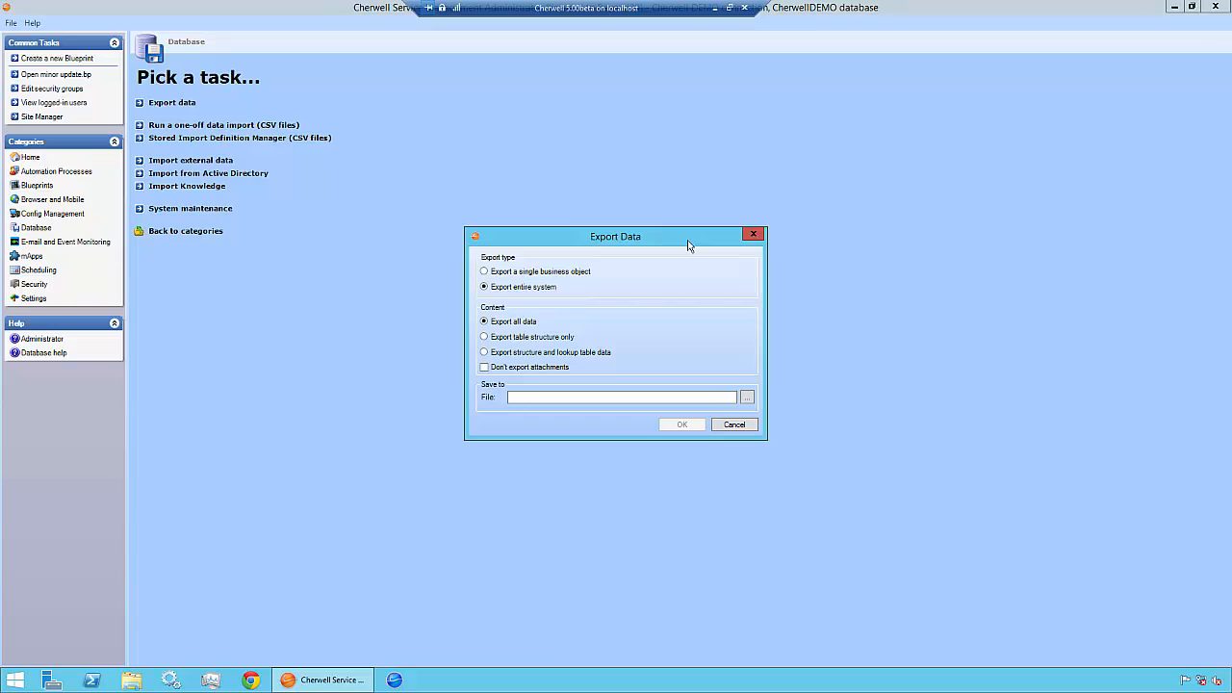
Switch to exporting a single business object and pick Product Catalog instead of Problem.
click(566, 274)
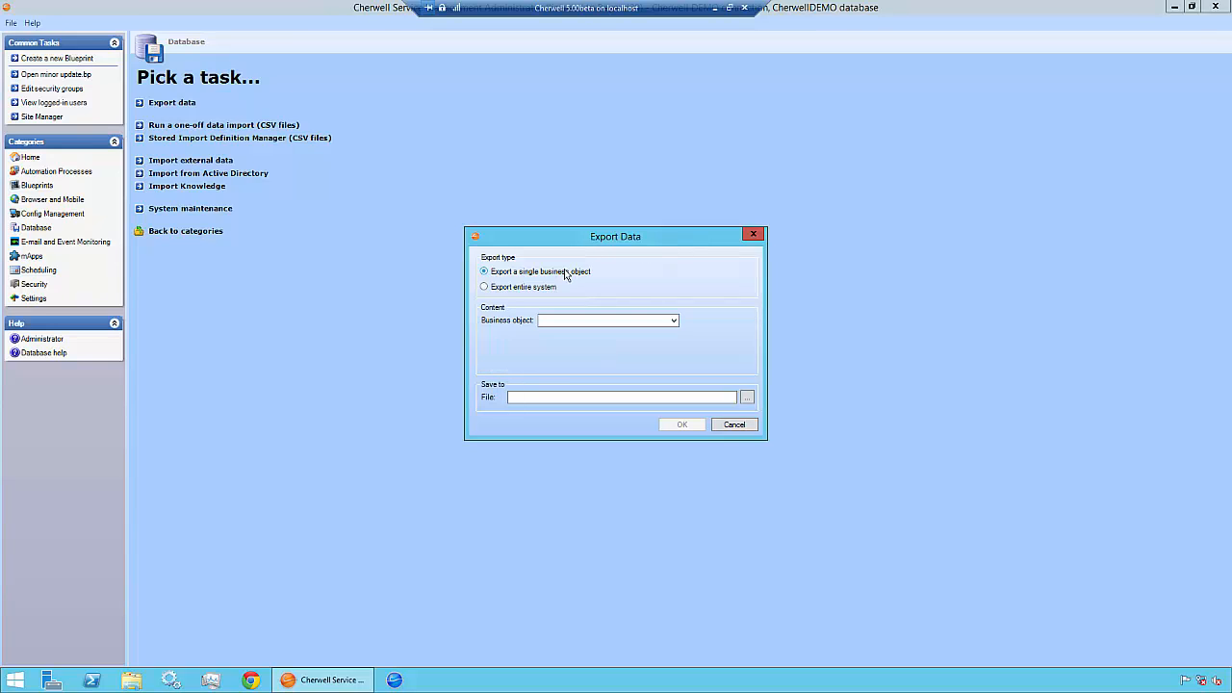
click(674, 321)
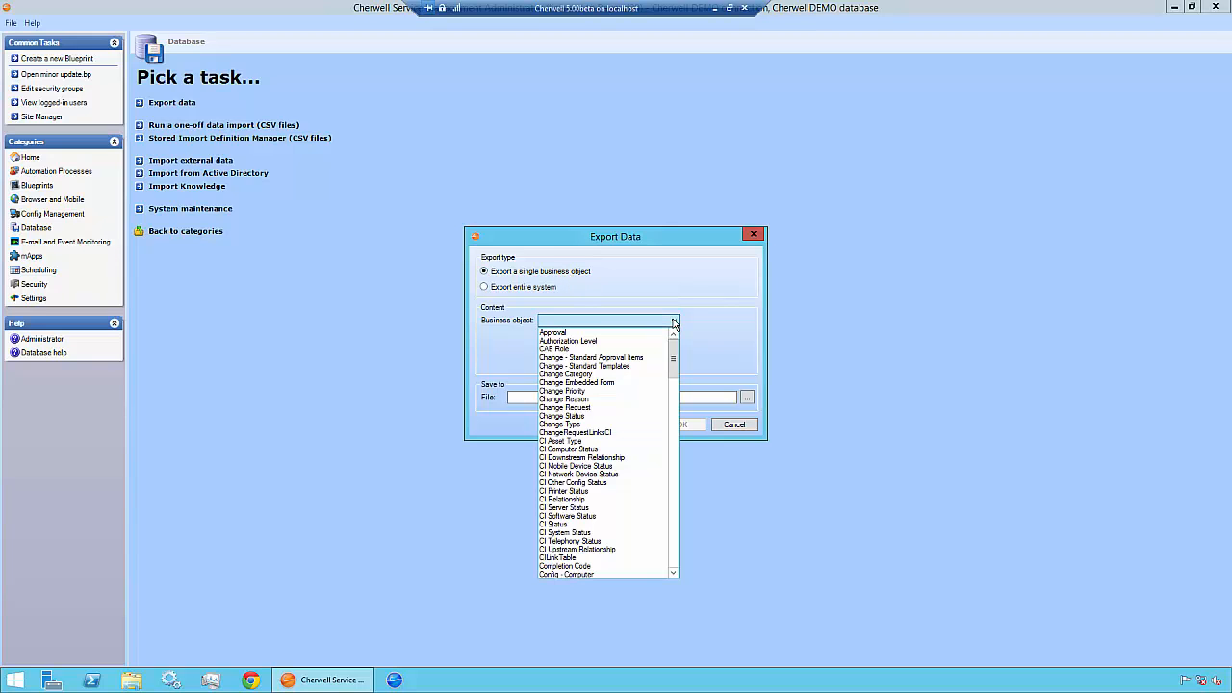
scroll(674, 363, down, 2)
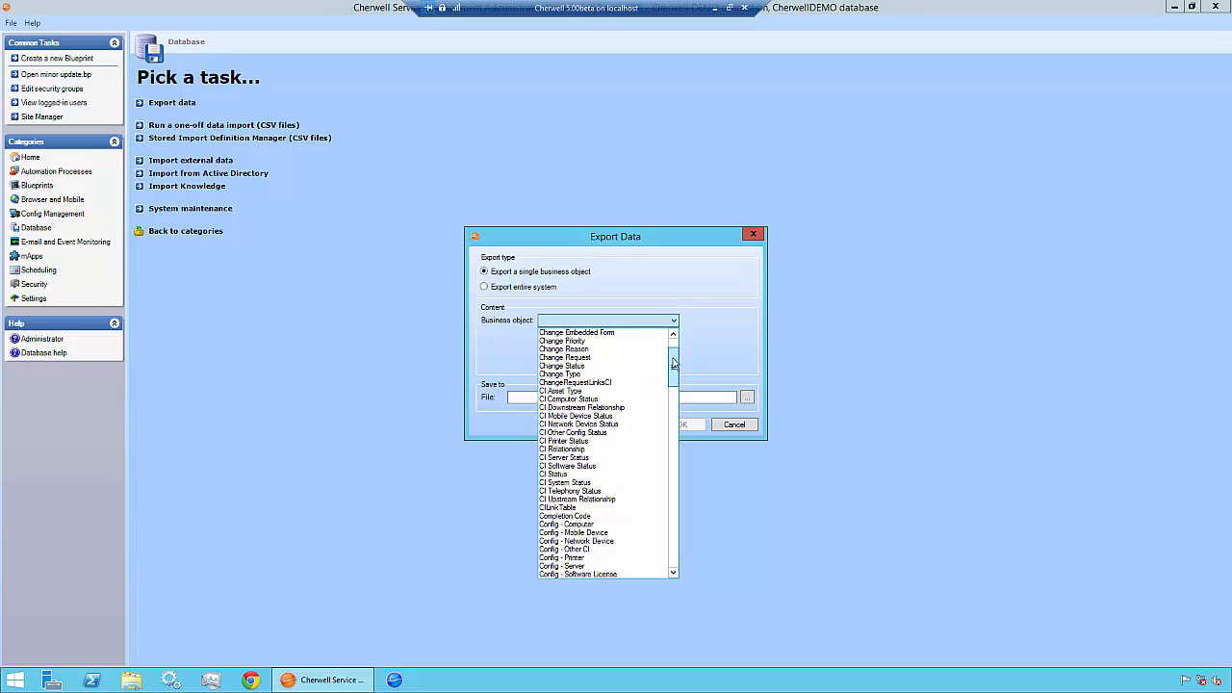
drag(674, 363, 672, 457)
click(666, 457)
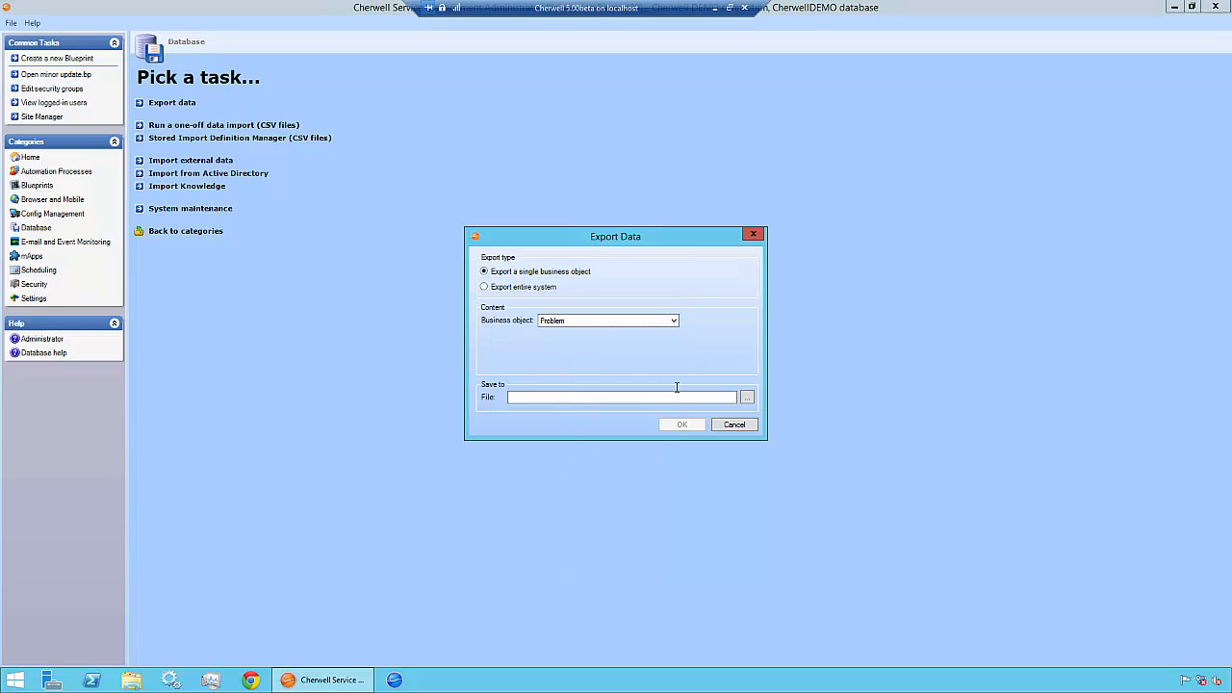
click(674, 320)
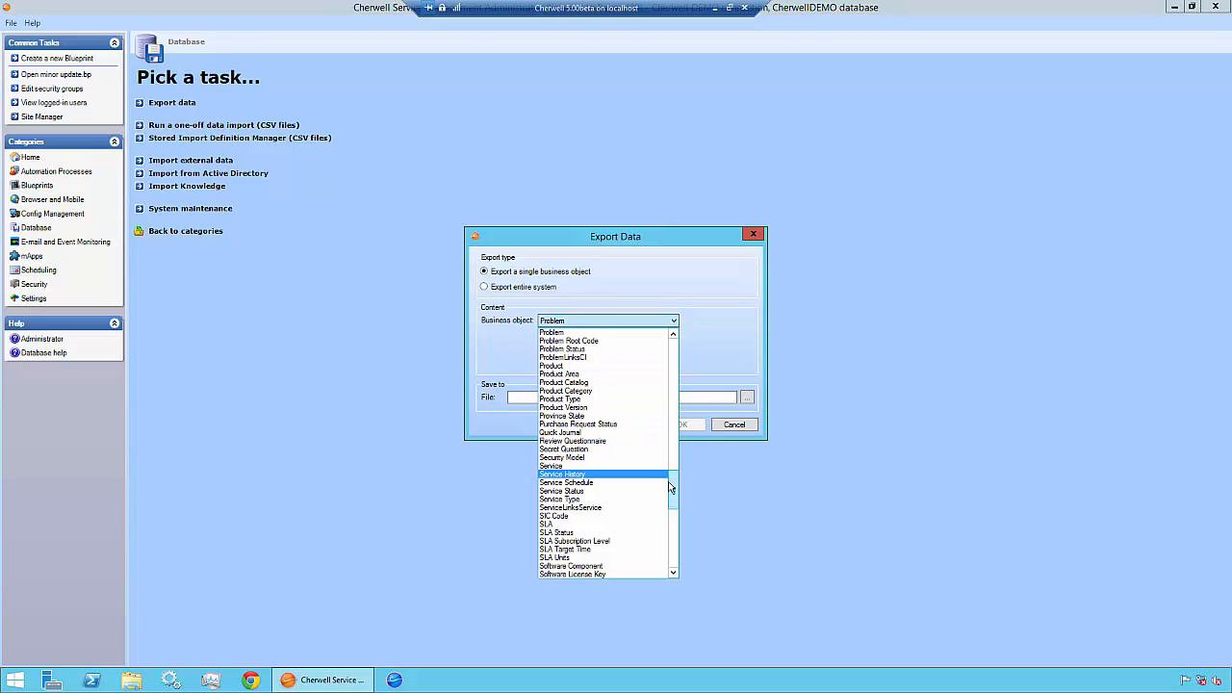
click(619, 383)
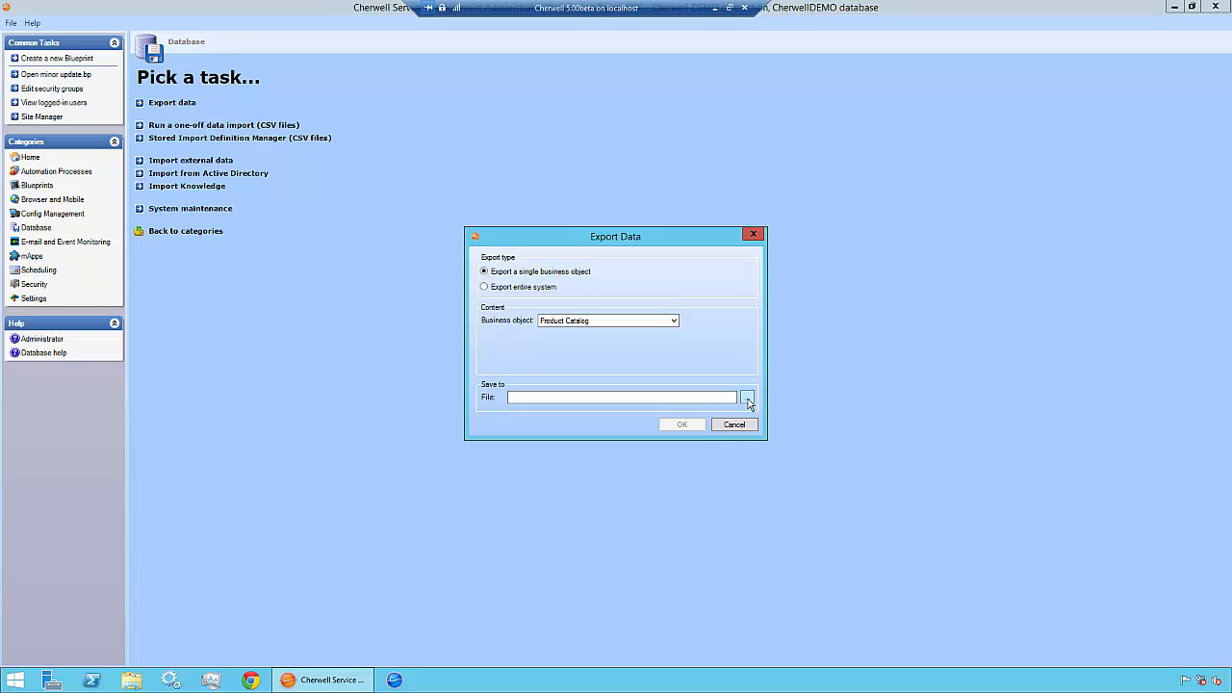
Save the export file as Product Catalog Export.csv on the Desktop.
click(747, 399)
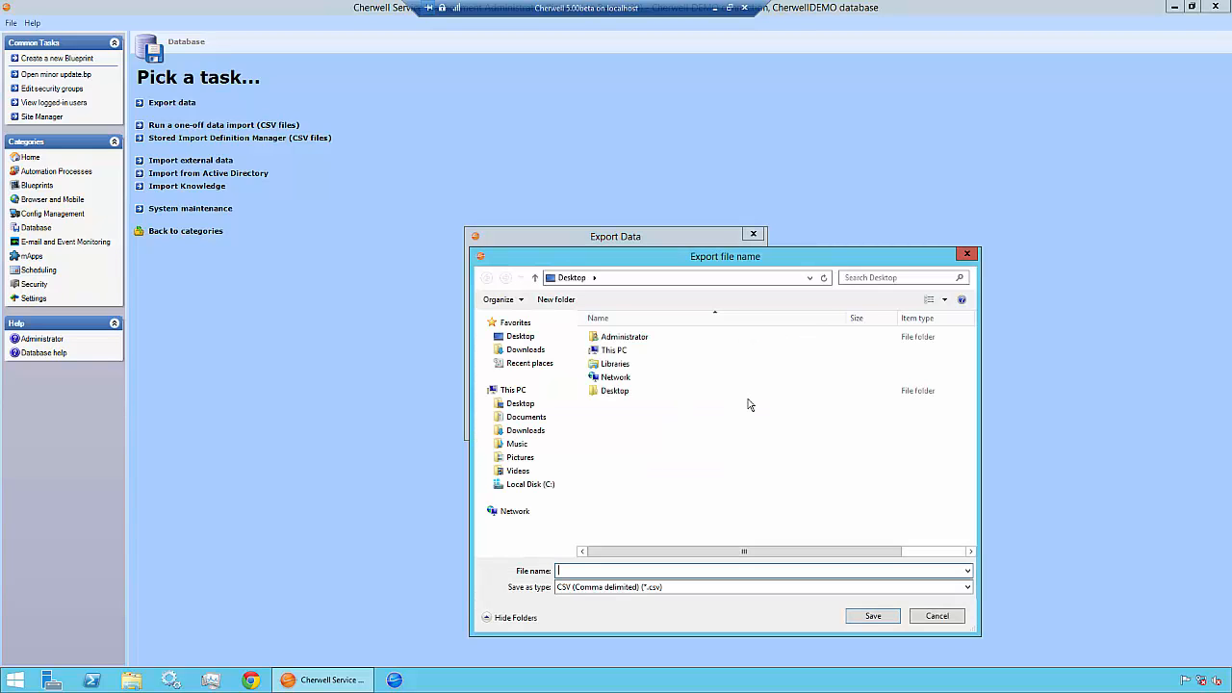
text(Product Catalog Export)
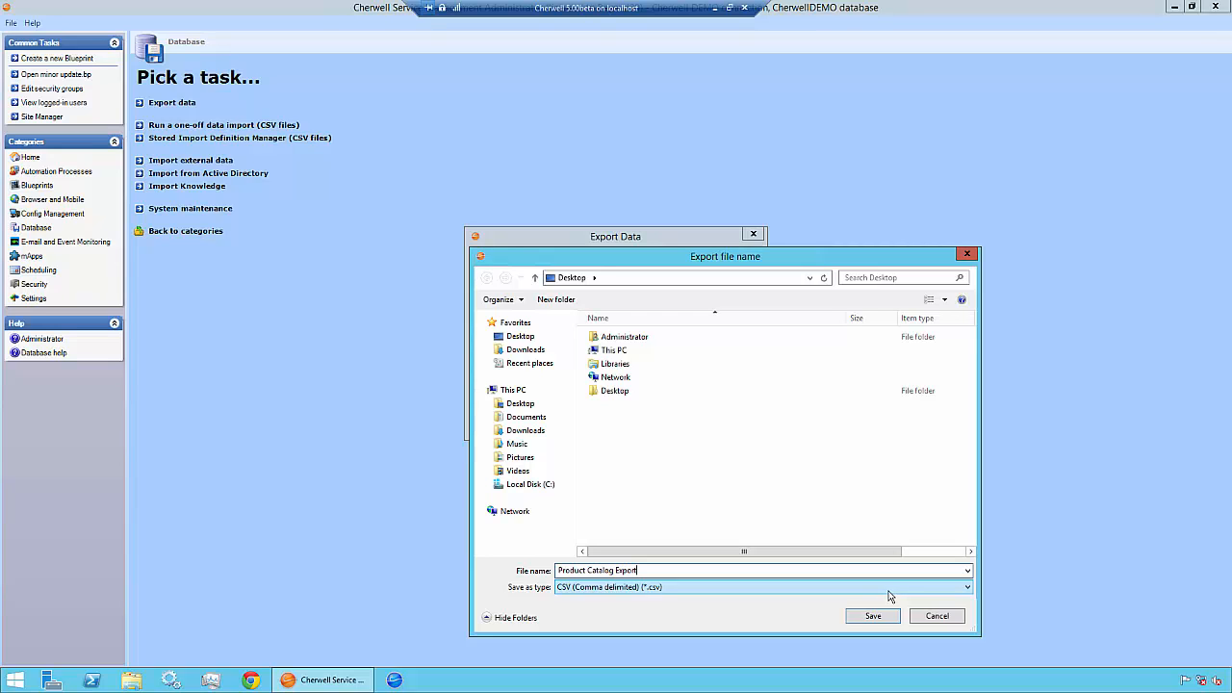
click(887, 621)
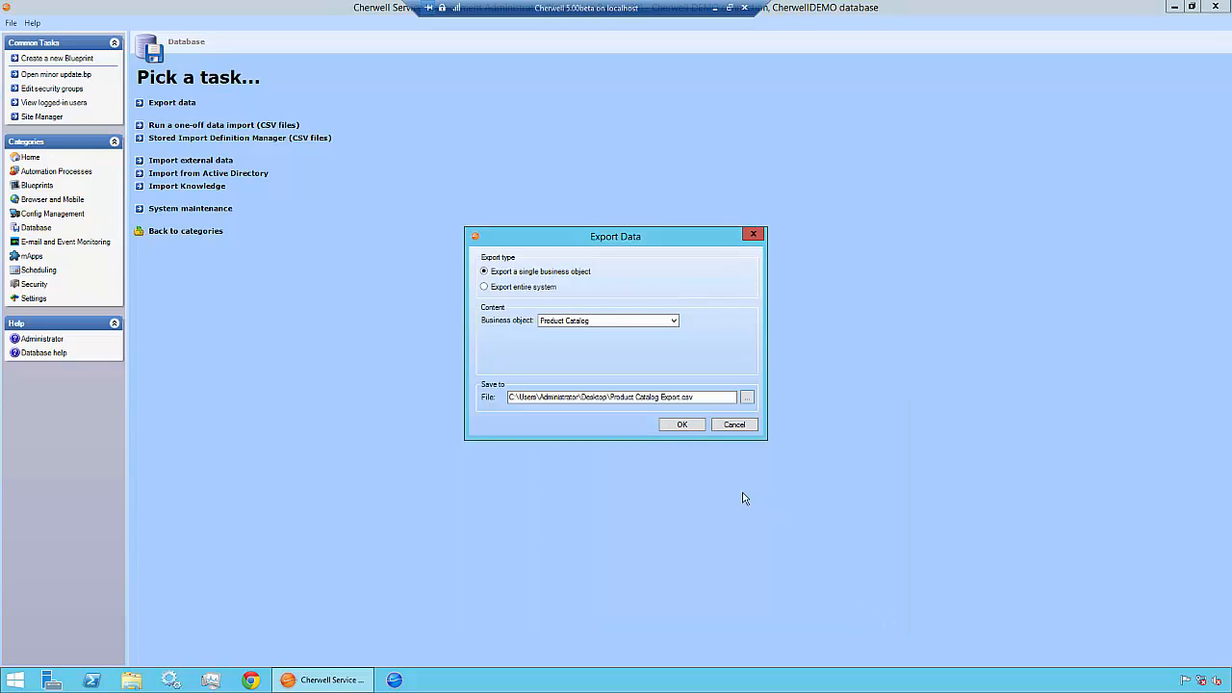
Run the Product Catalog export and dismiss the completion message.
click(697, 429)
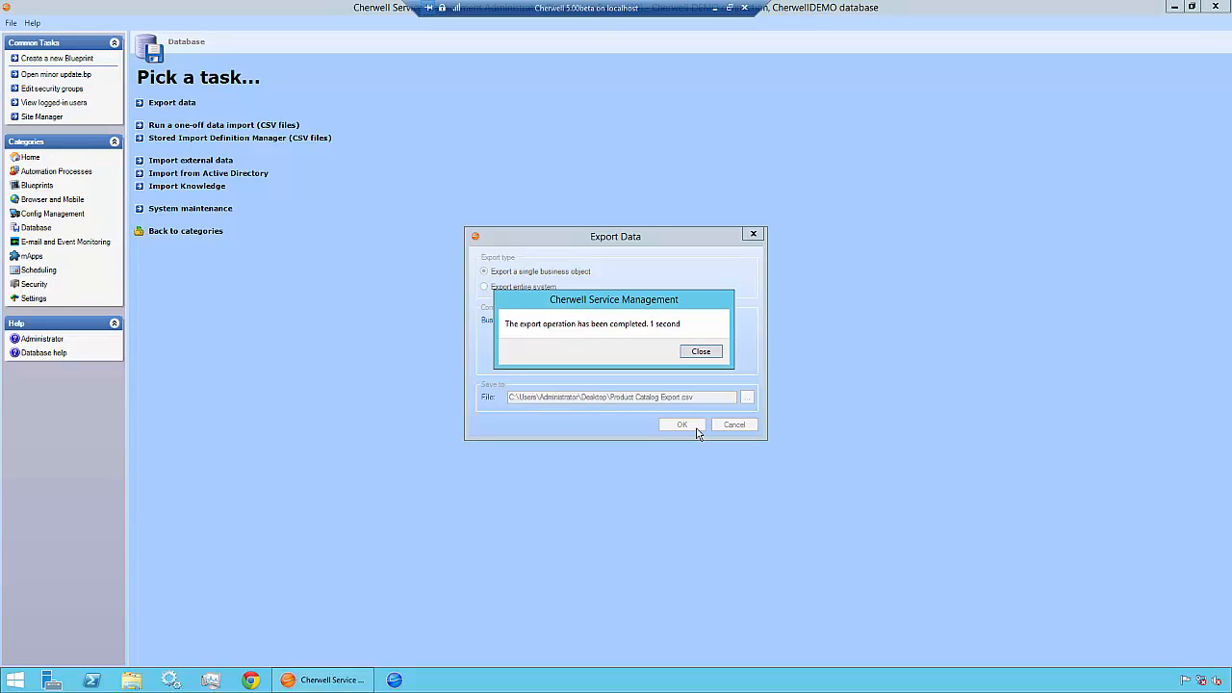
click(699, 352)
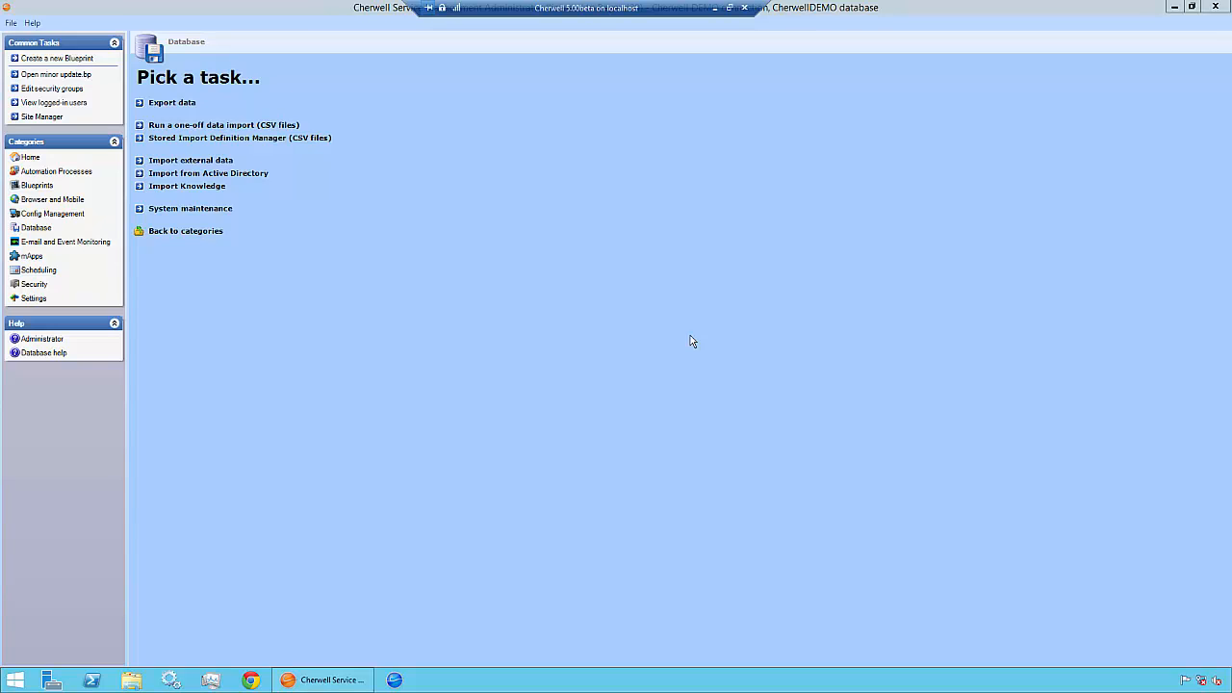
Close Cherwell Administrator and relaunch it from its desktop icon.
click(1216, 8)
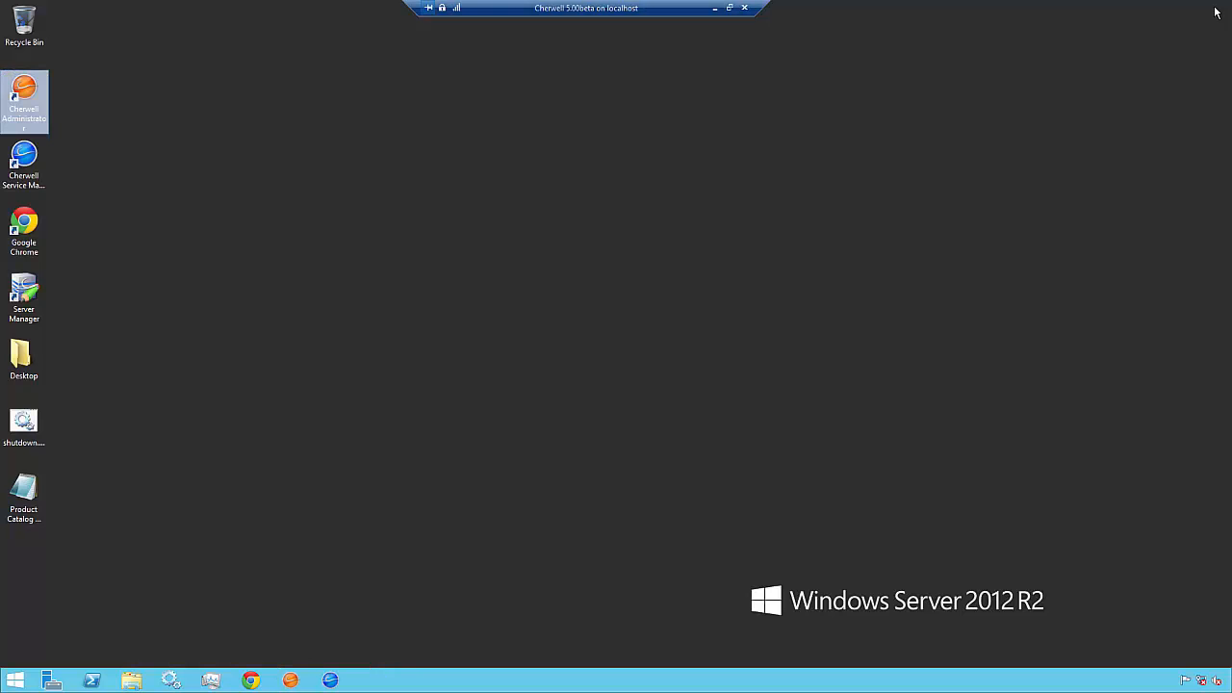
click(727, 166)
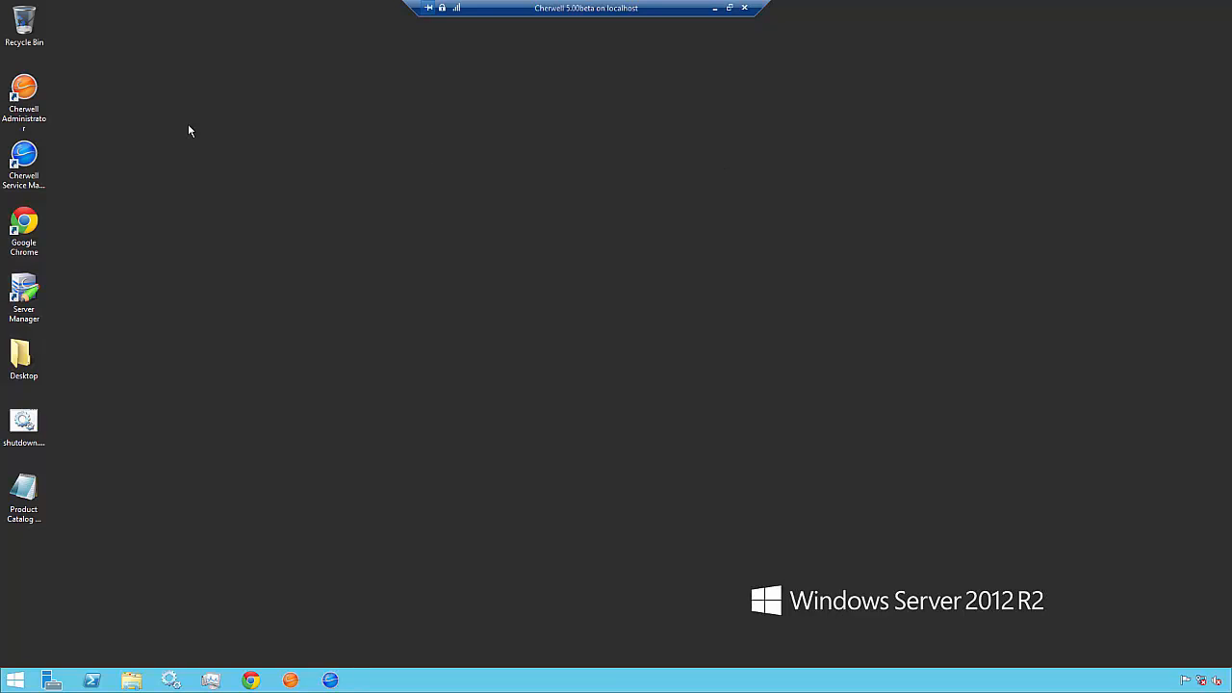
double_click(24, 89)
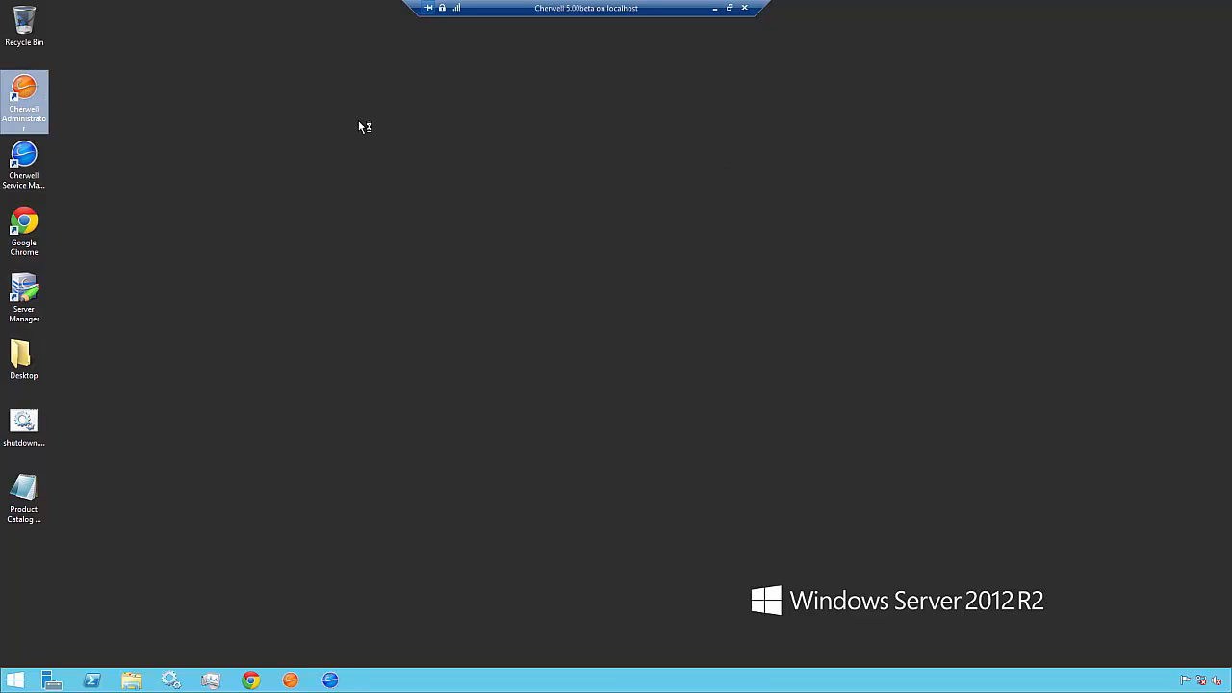
Connect to Cherwell Dev and log in with the administrator password.
click(354, 184)
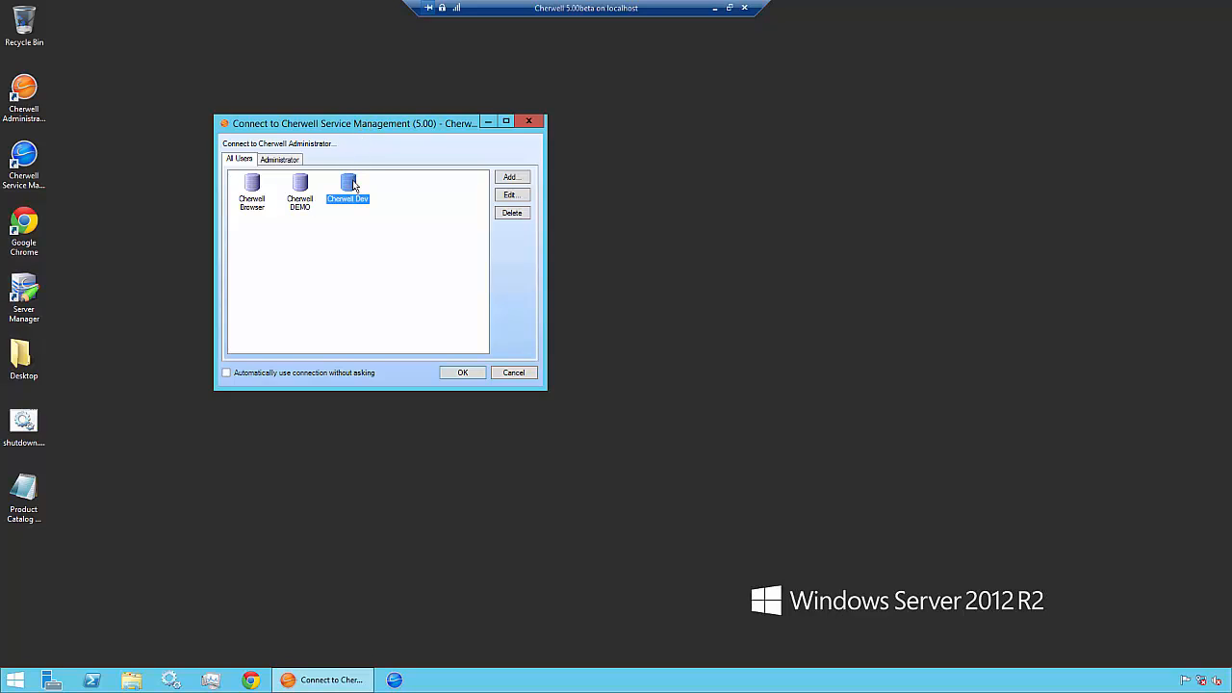
click(470, 375)
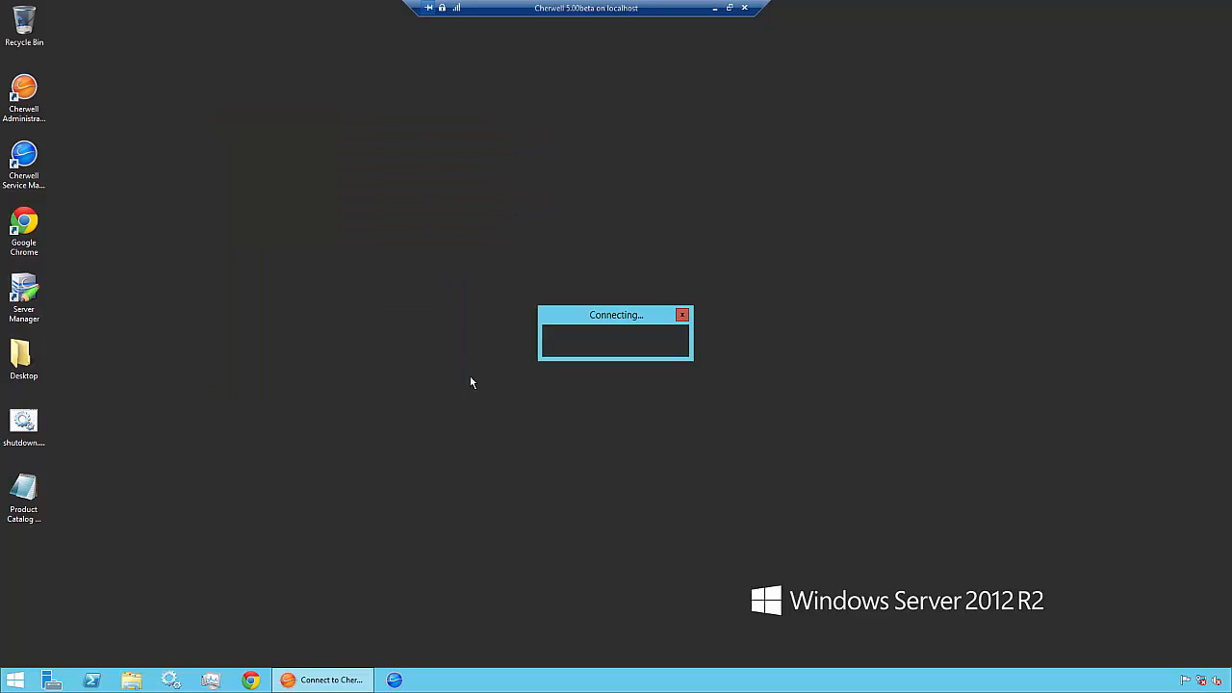
text(CSDAdmi)
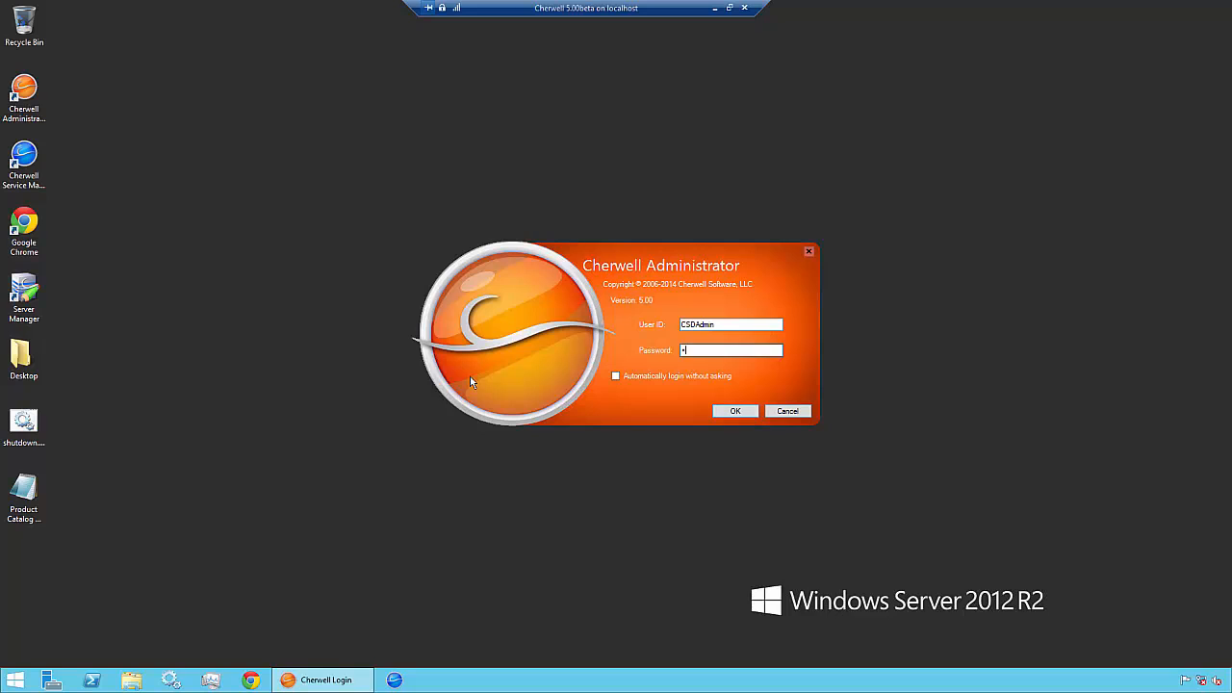
text(n)
key(Return)
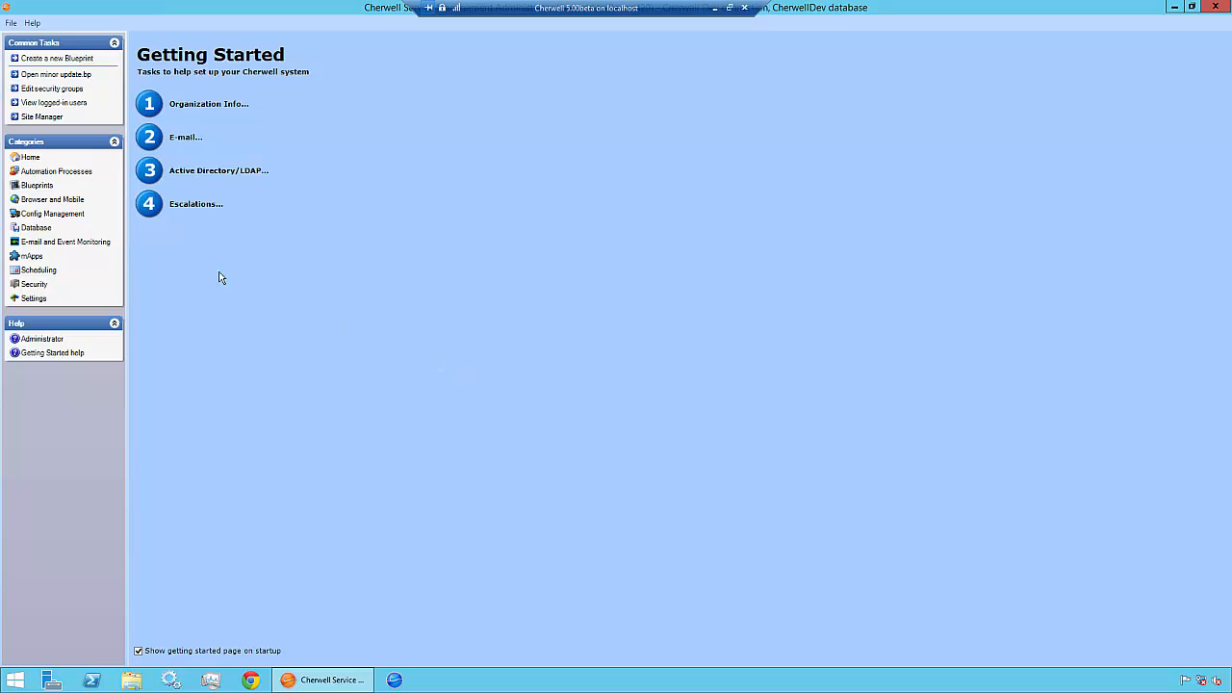
Start 'Run a one-off data import (CSV files)' from the Database category.
click(48, 230)
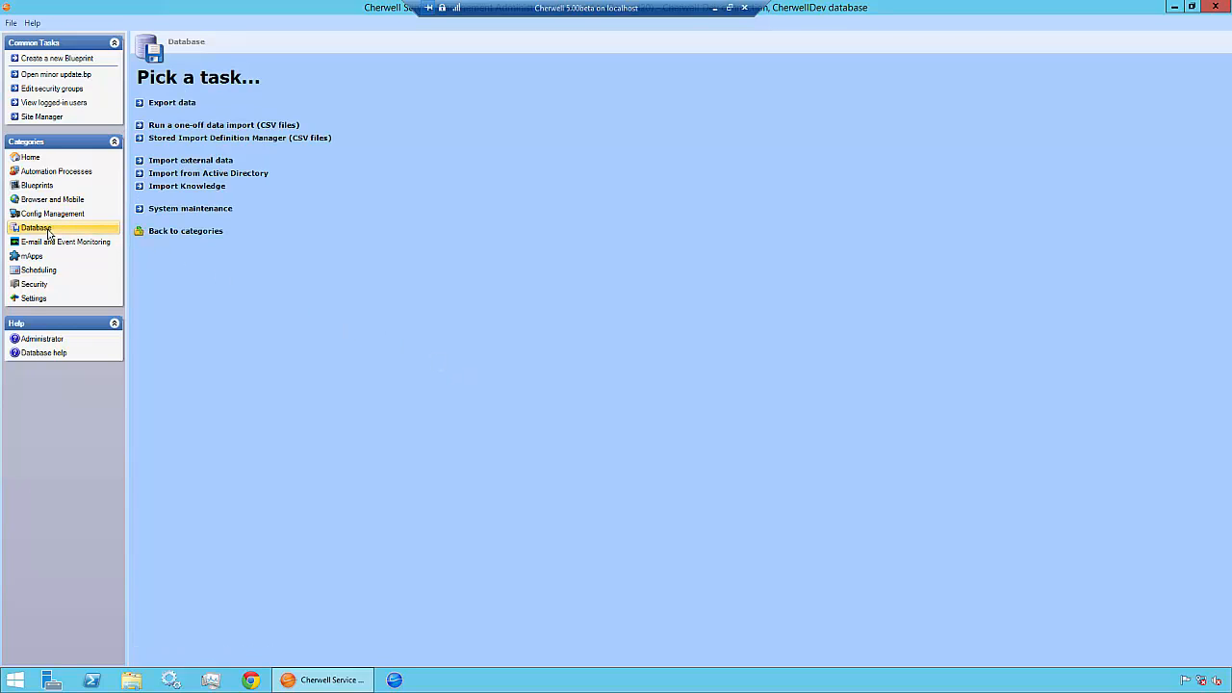
click(278, 129)
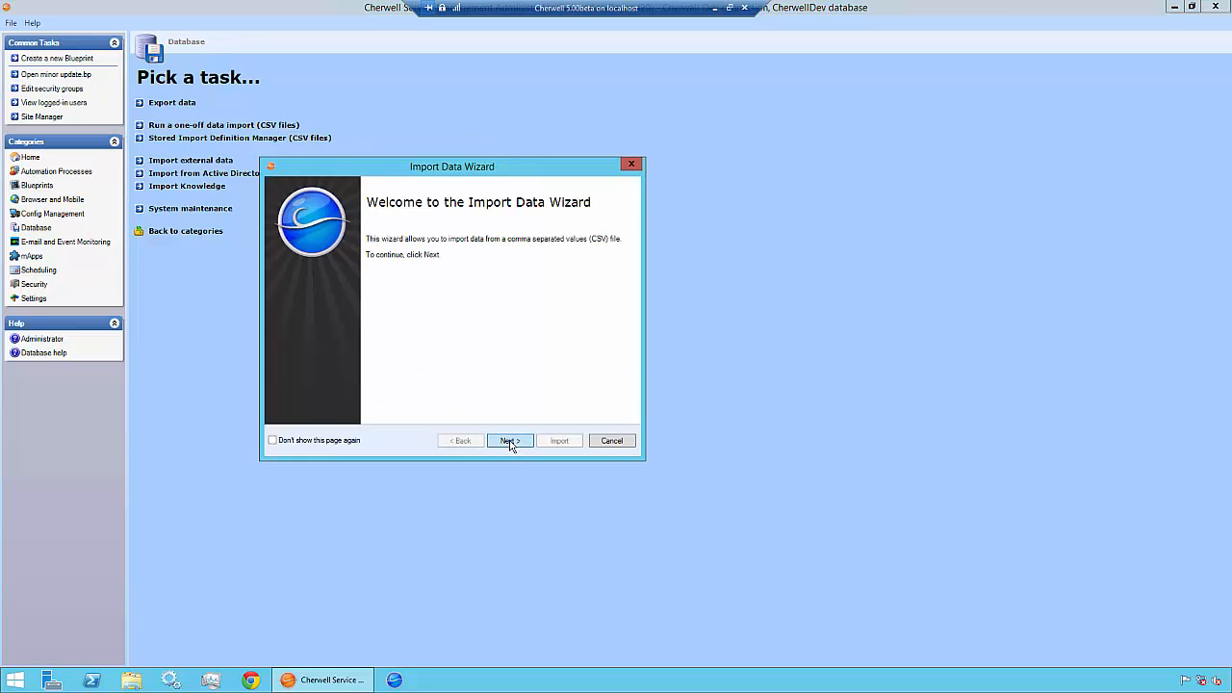
Pass the welcome page and select Desktop\Product Catalog Export.csv as the import file.
click(509, 440)
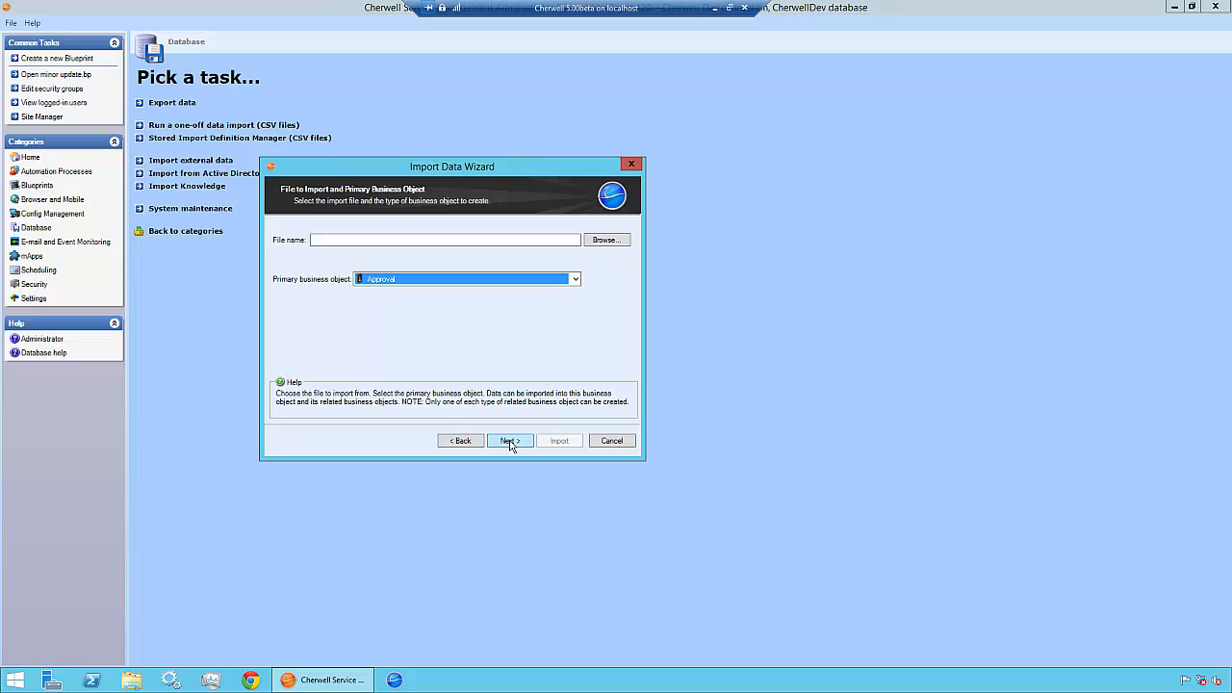
click(605, 241)
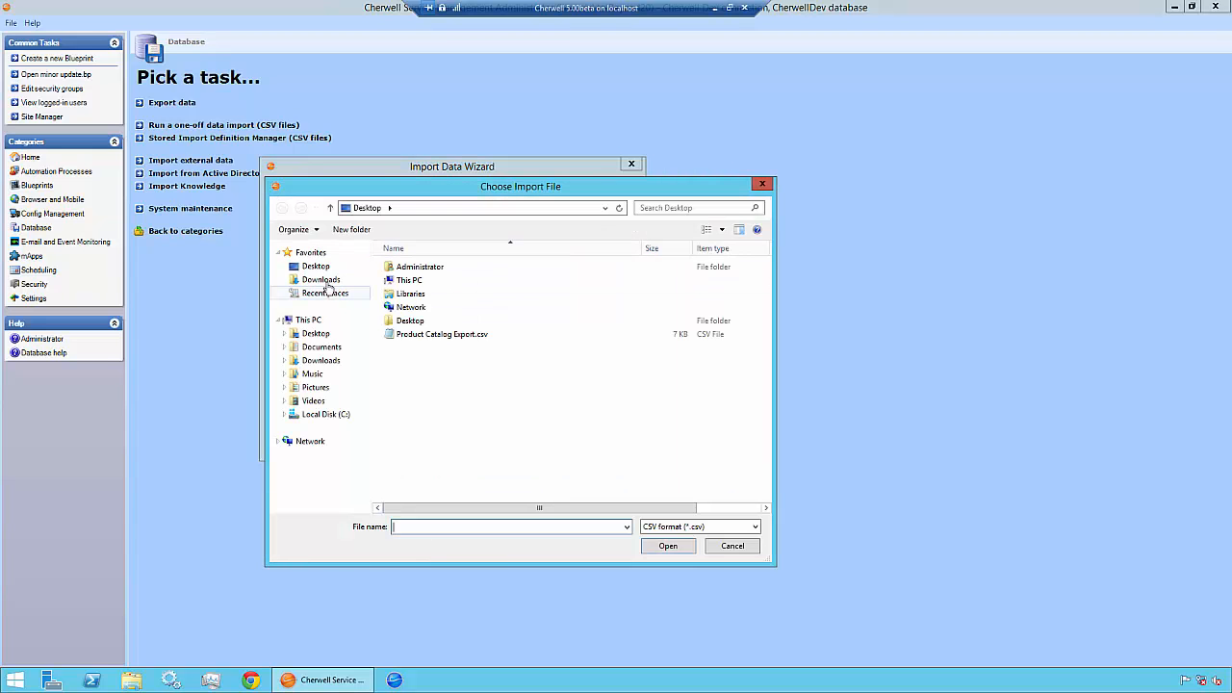
click(423, 335)
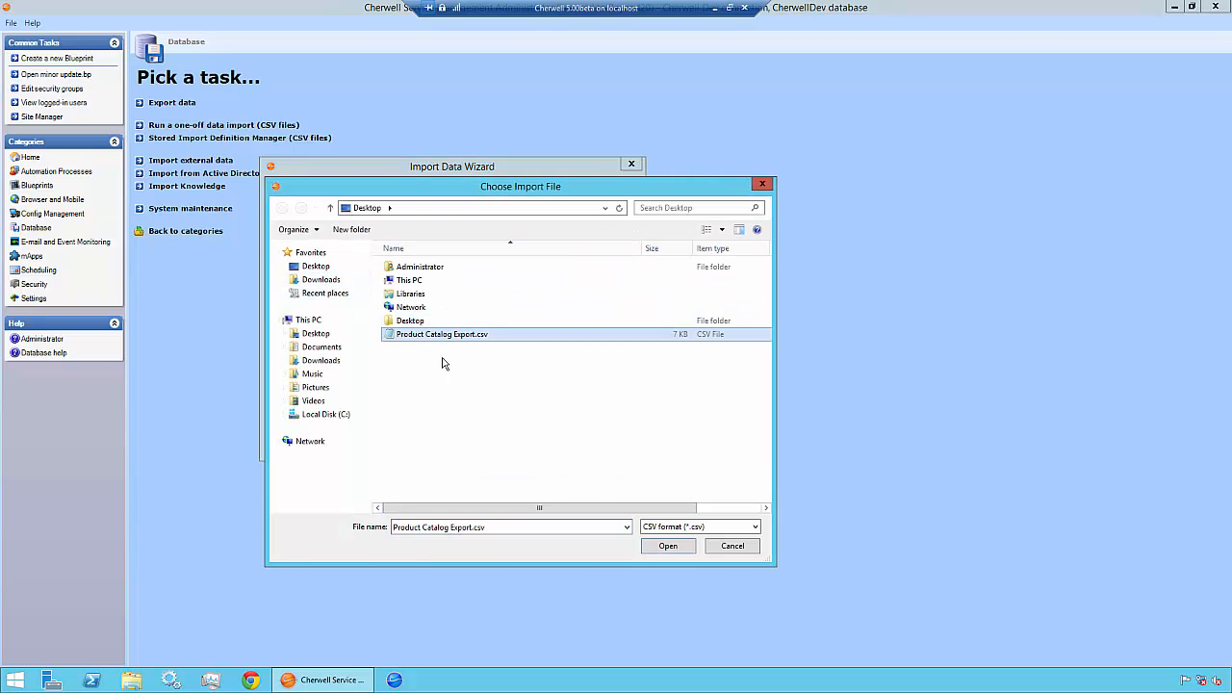
click(666, 546)
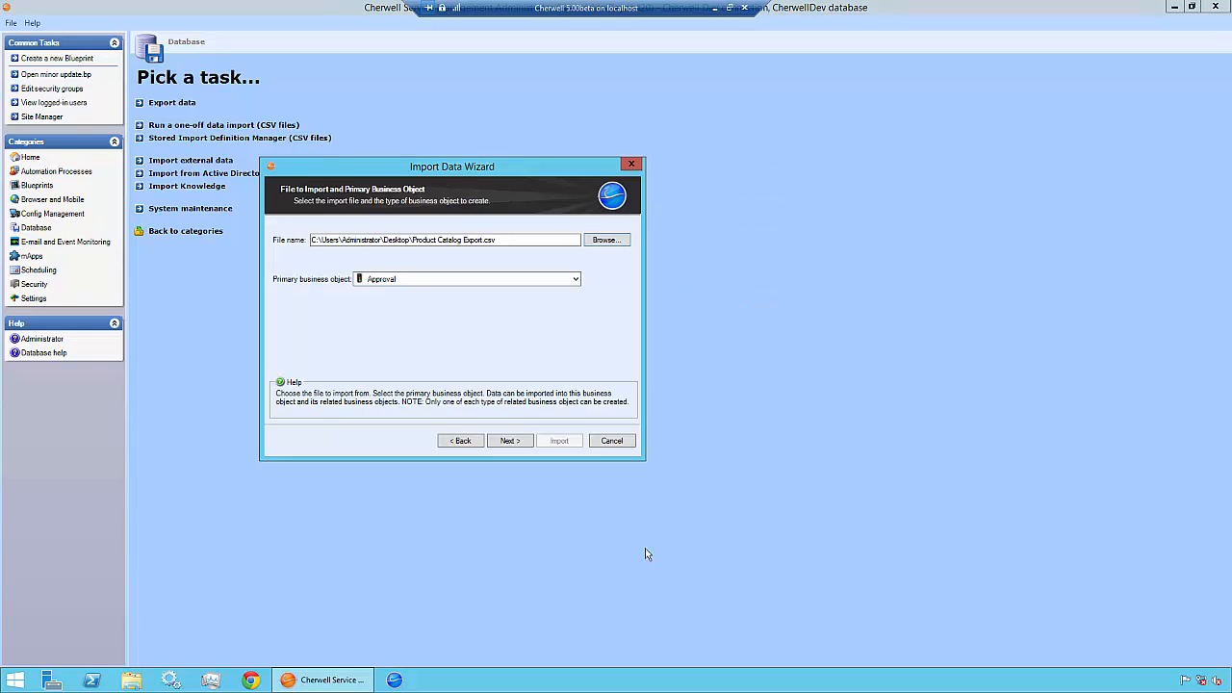
Set Product Catalog as the primary business object.
click(575, 280)
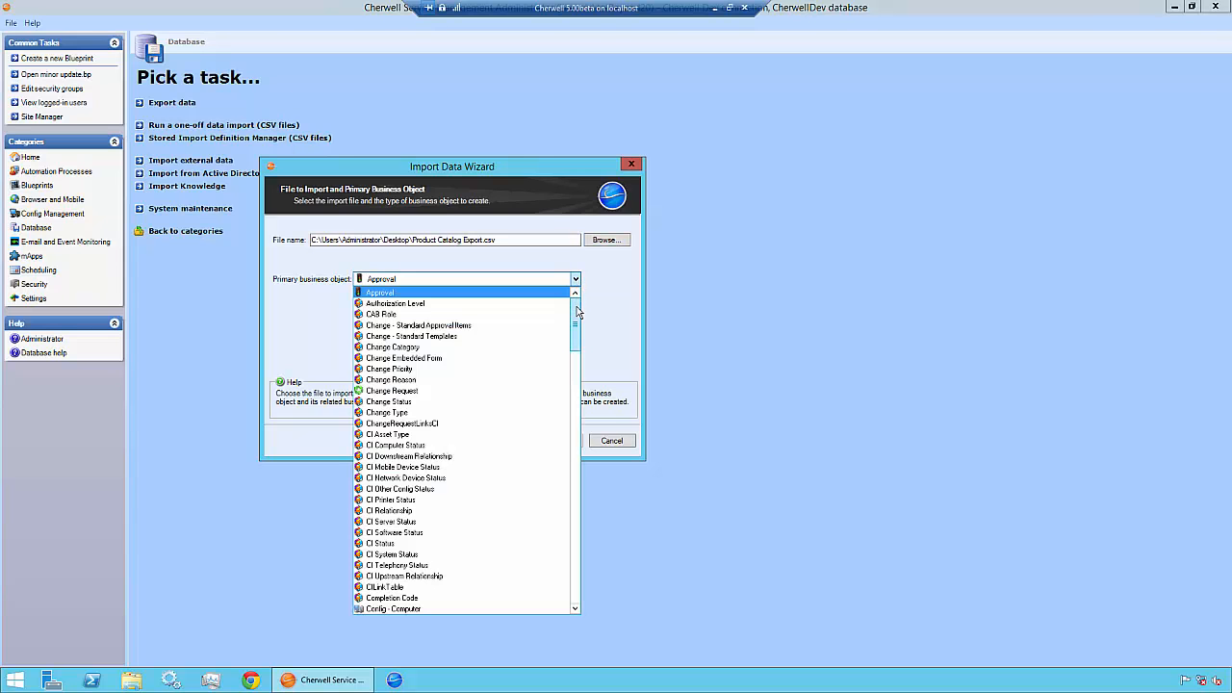
drag(577, 312, 566, 471)
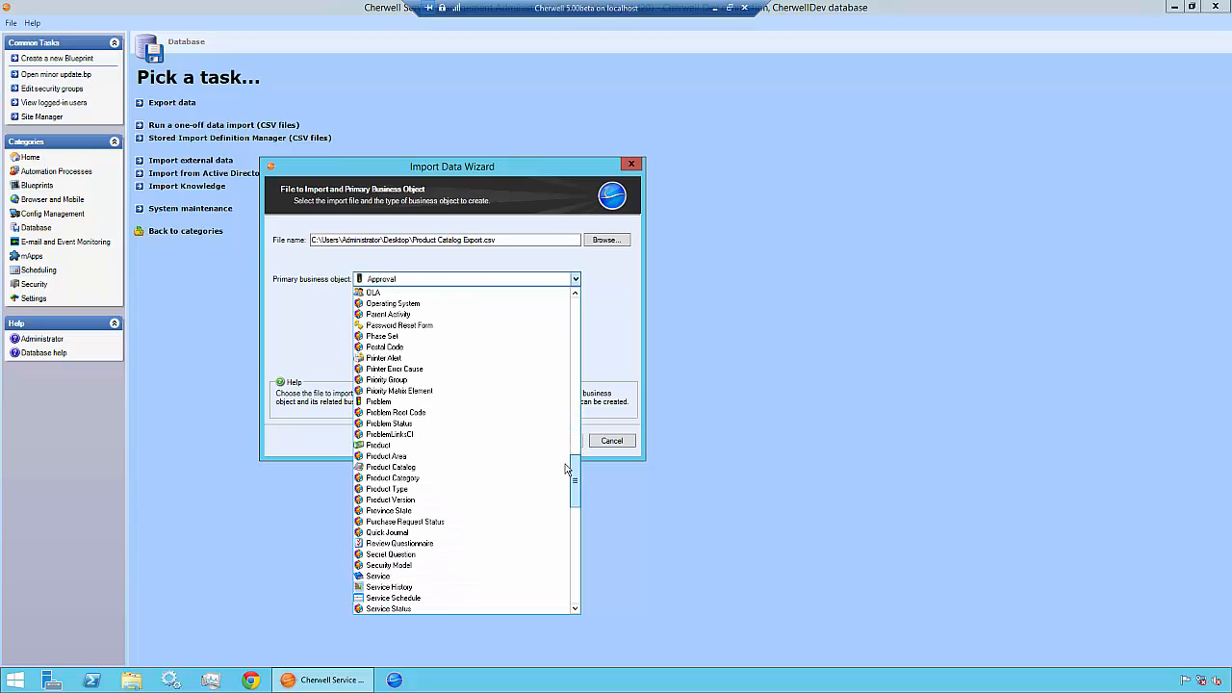
click(423, 468)
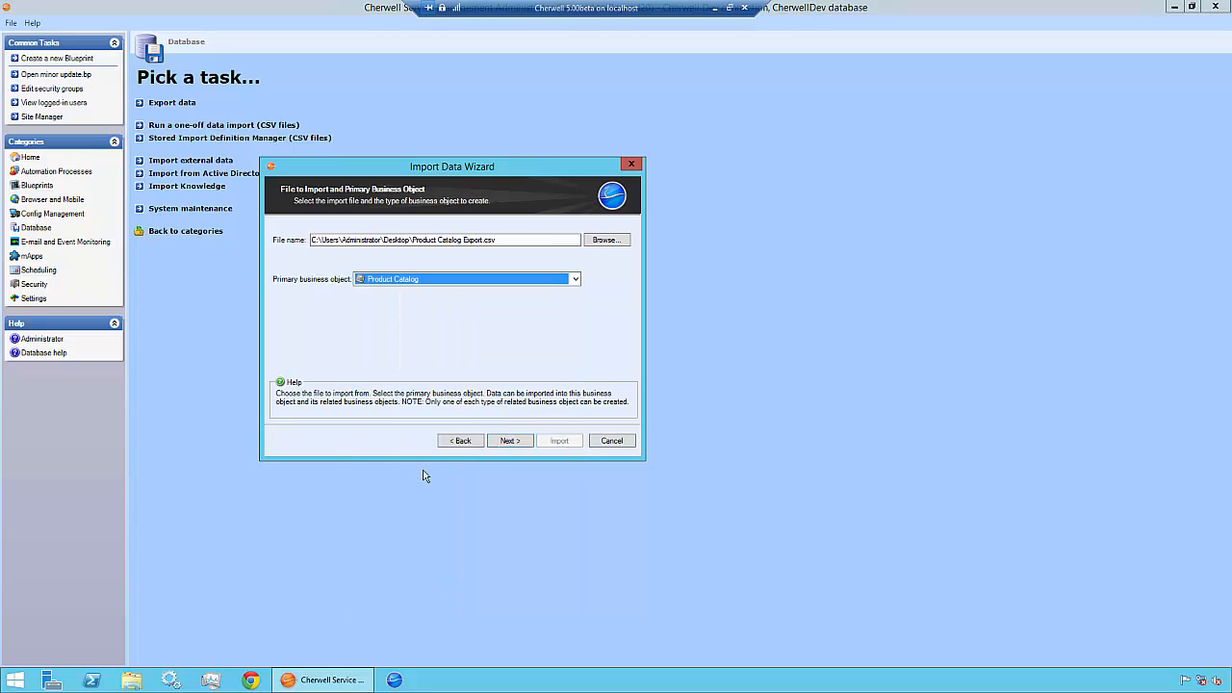
Advance to Map Import File Columns to Fields and scroll through the column list.
click(510, 446)
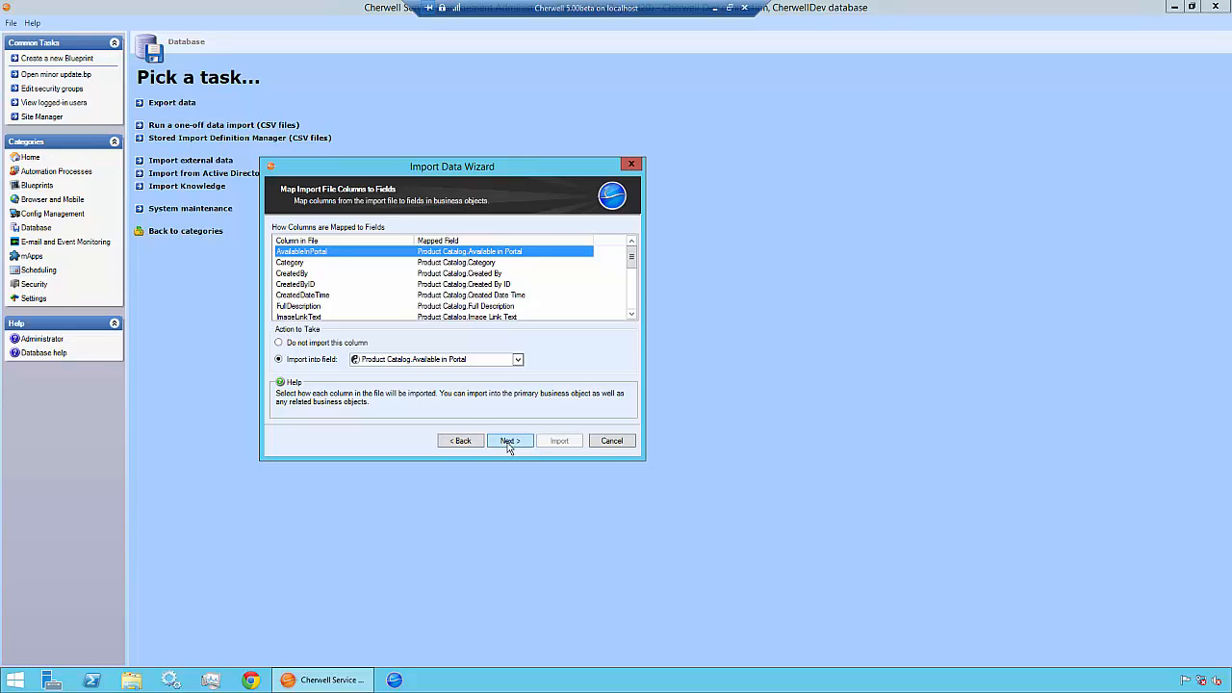
click(631, 318)
click(631, 319)
click(631, 319)
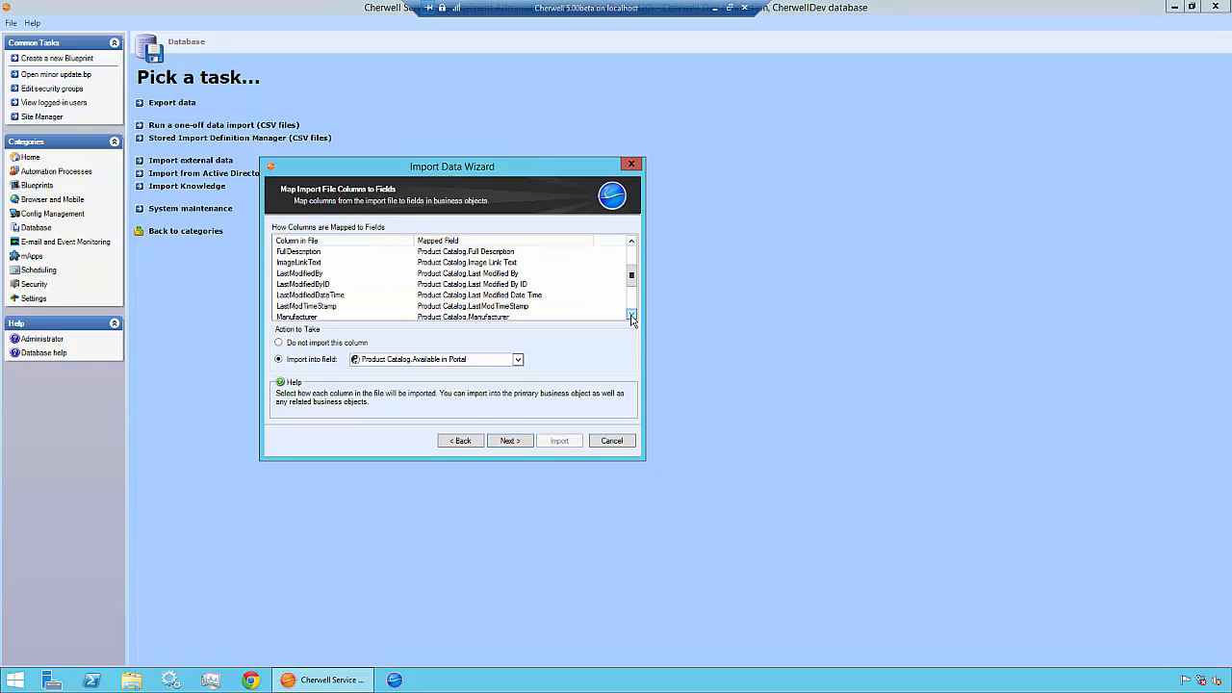
click(631, 319)
click(632, 318)
click(632, 319)
click(632, 318)
click(632, 319)
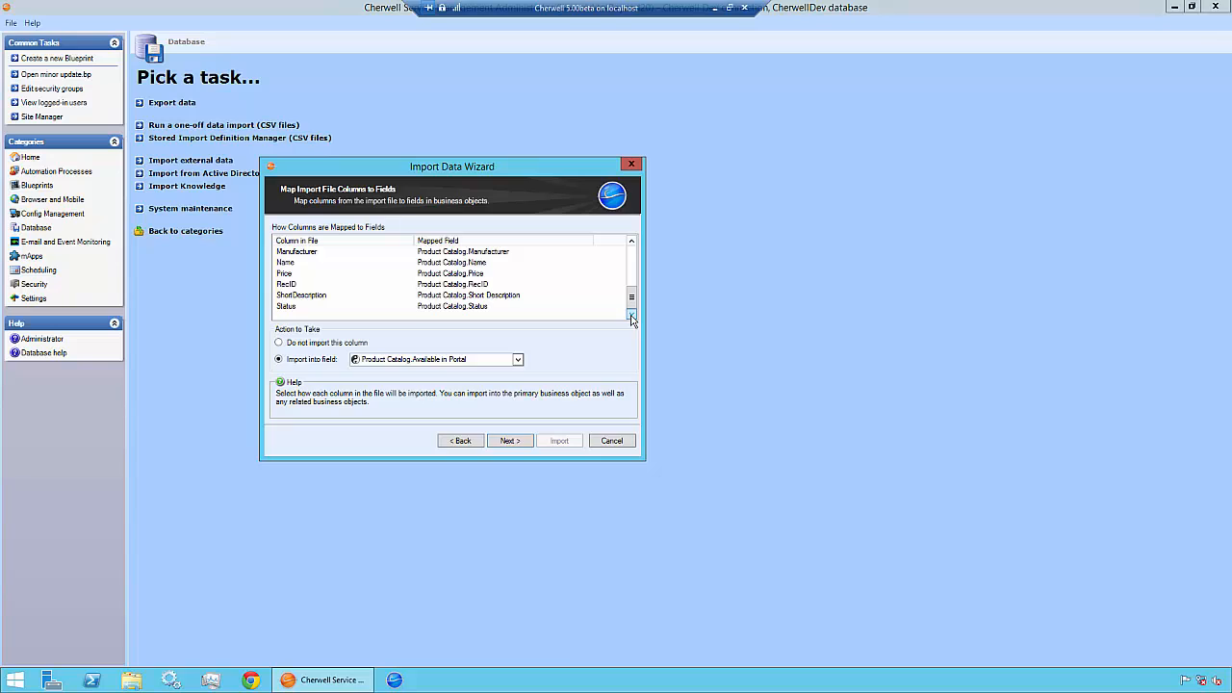
Verify the Price and Status column mappings, then continue to Additional Values.
click(486, 277)
click(481, 306)
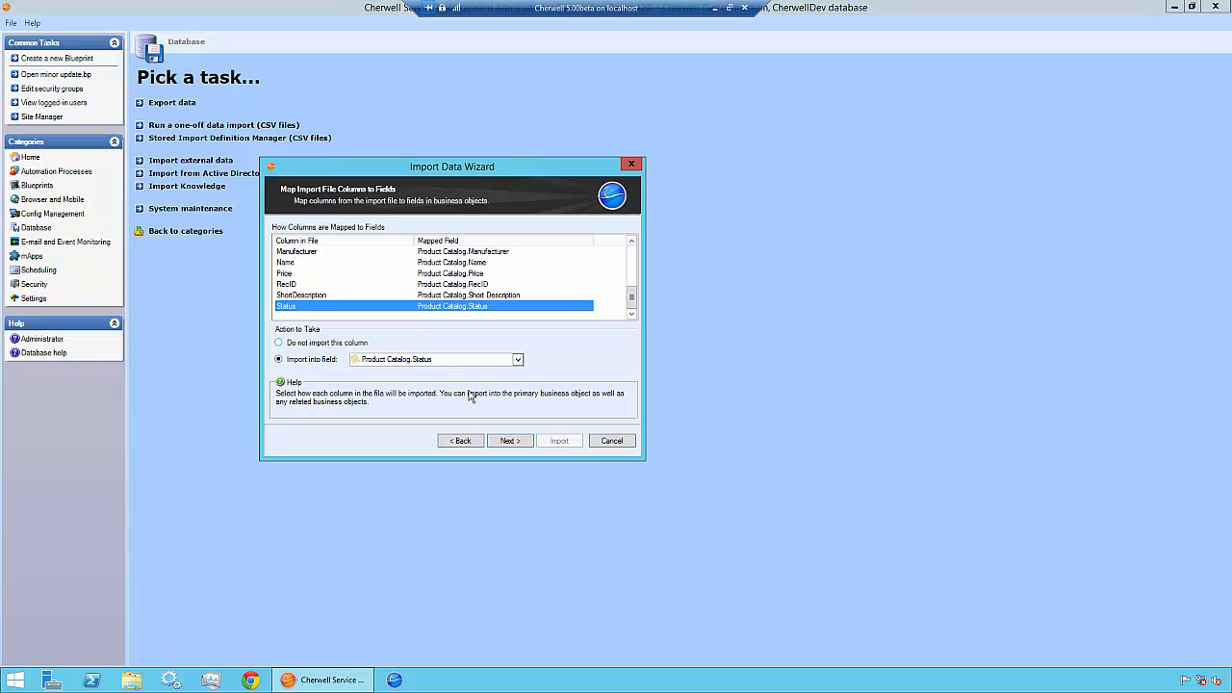
click(510, 440)
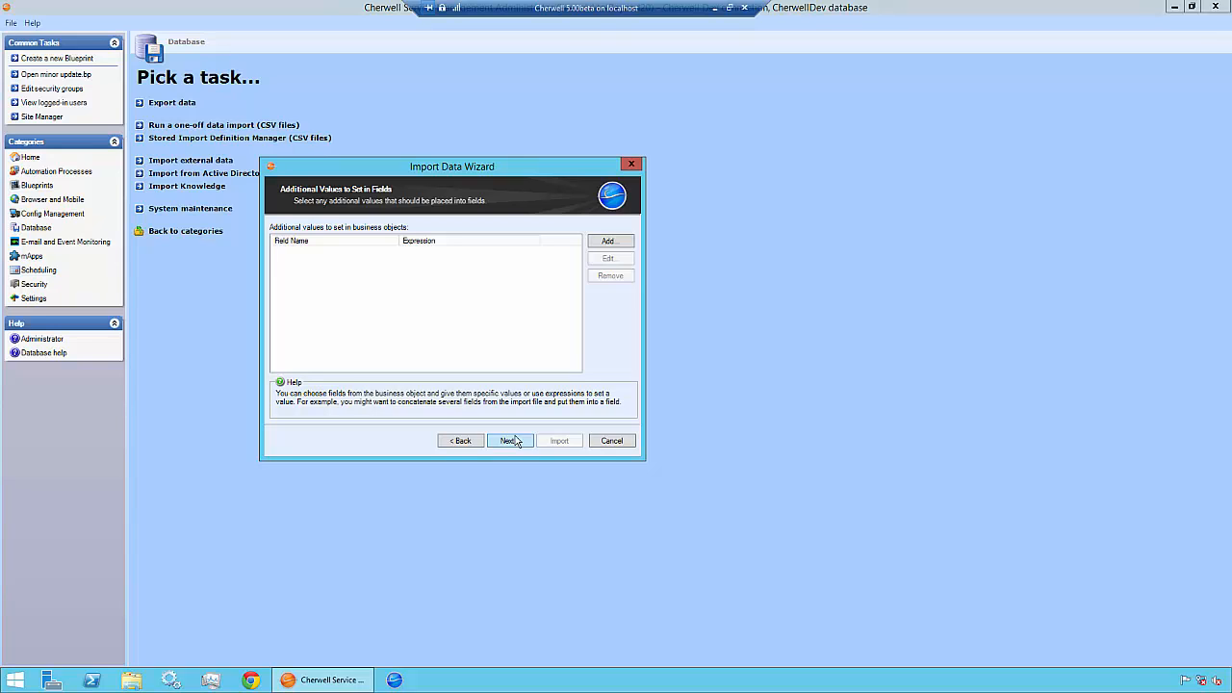
Reach the Ignore Duplicate Values page, leaving duplicate ignoring off and no key columns such as Manufacturer.
click(510, 441)
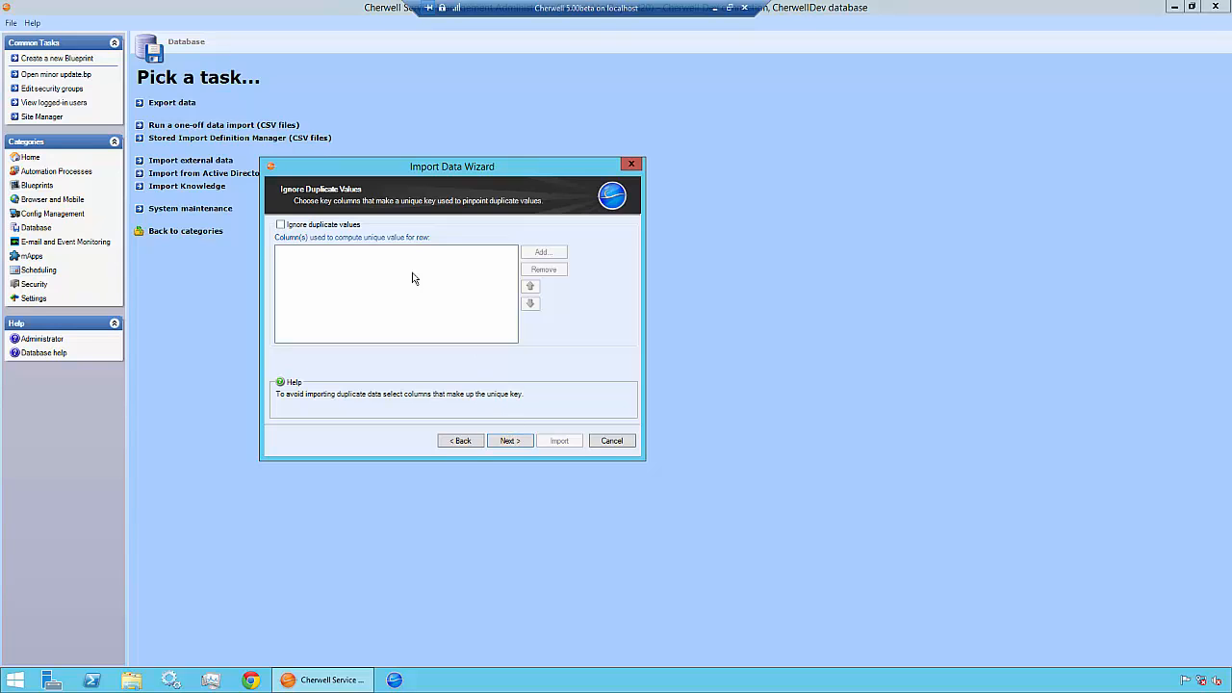
click(352, 229)
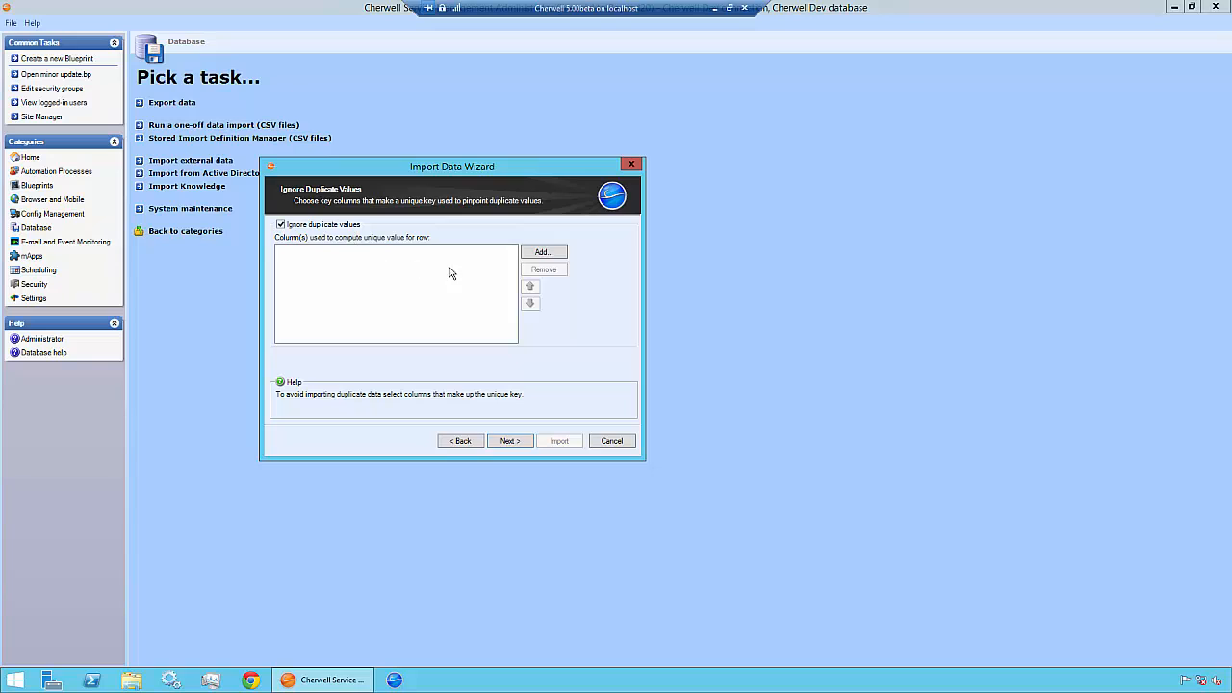
click(542, 254)
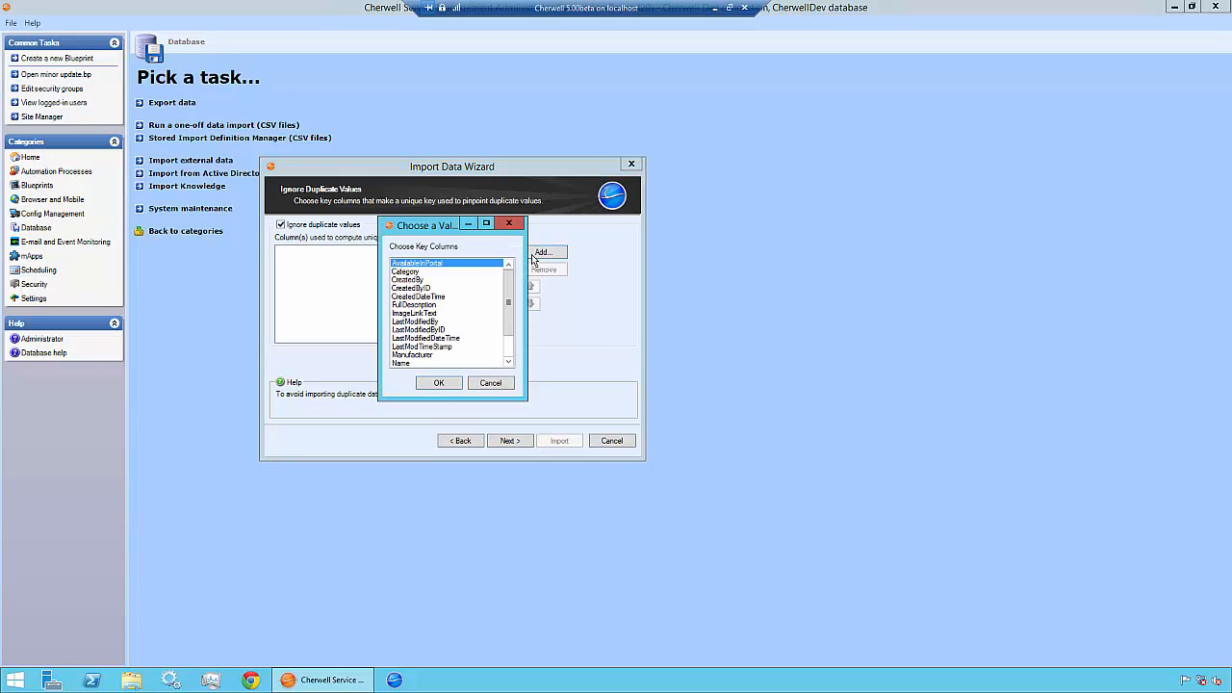
click(447, 355)
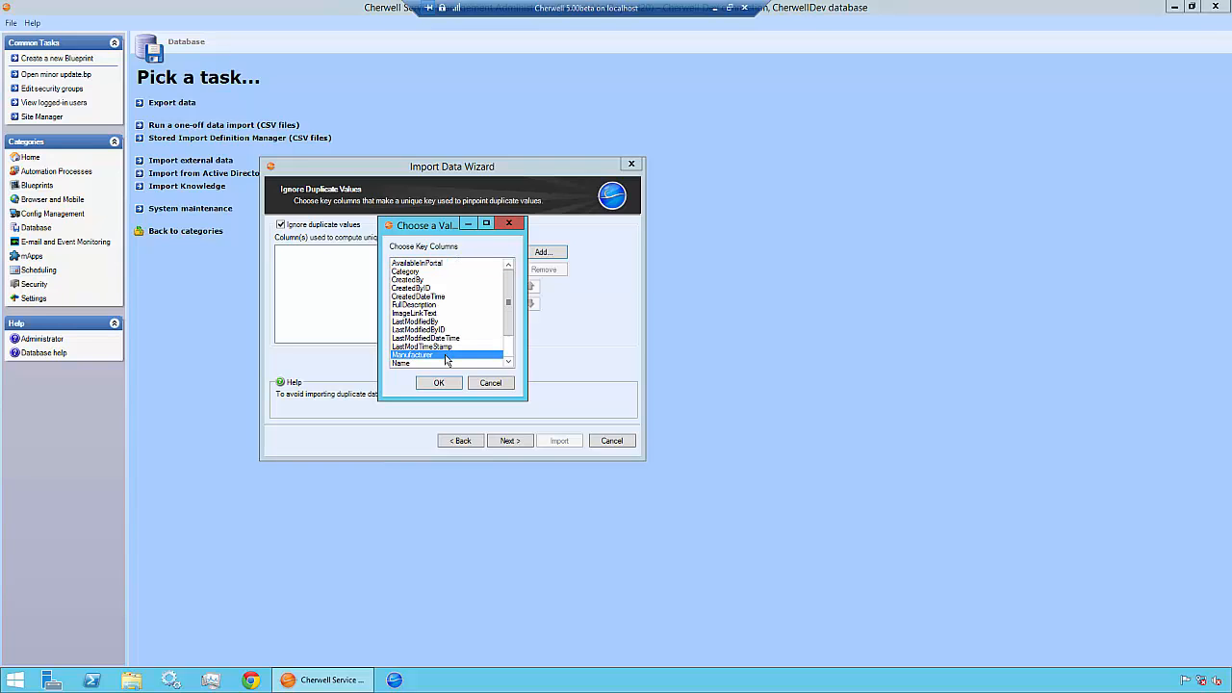
click(489, 383)
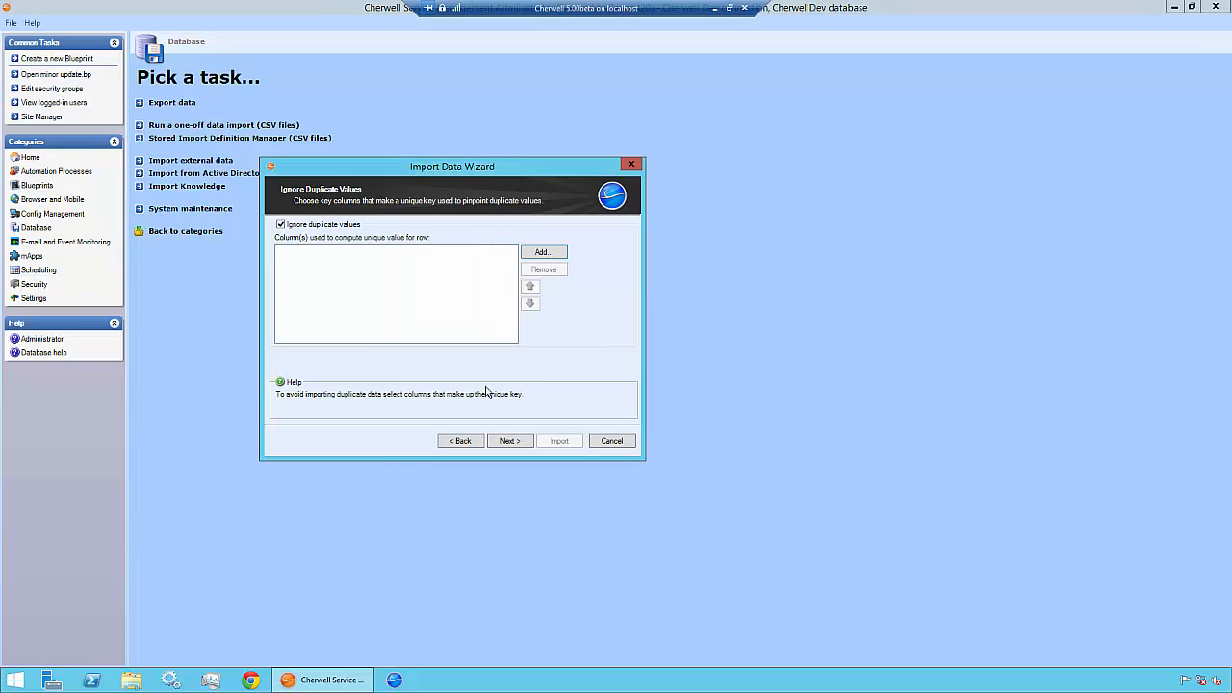
click(350, 226)
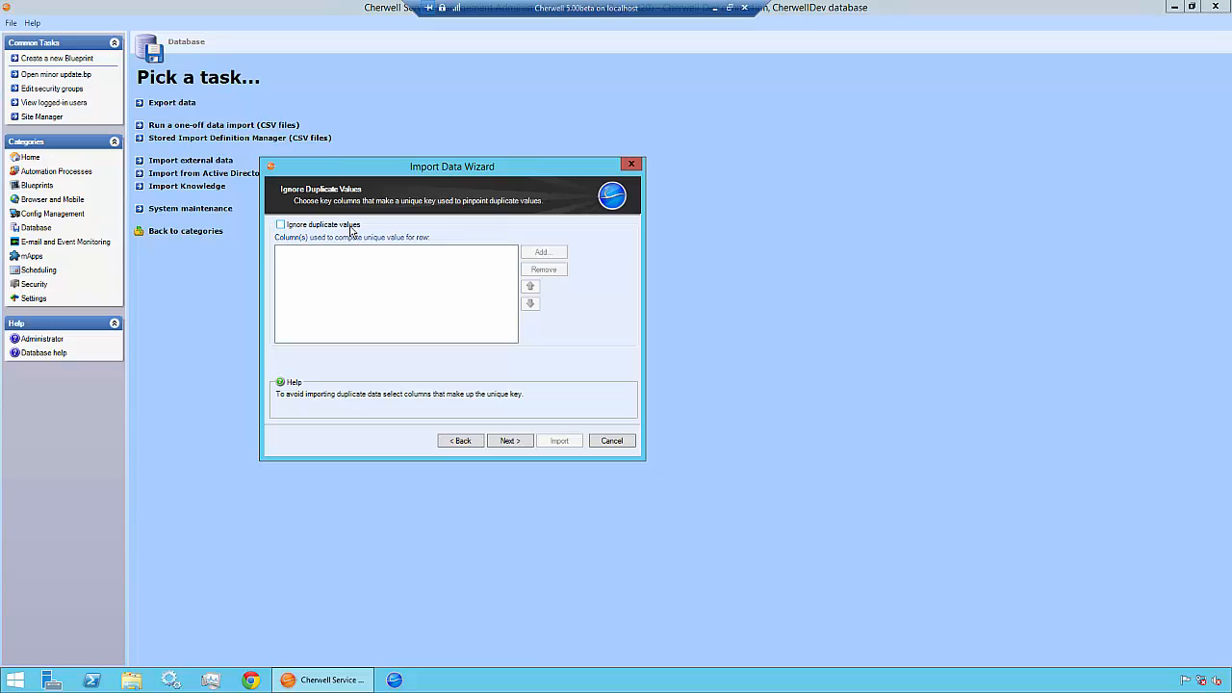
Choose to delete existing Product Catalog data before import and advance to the Summary page.
click(503, 442)
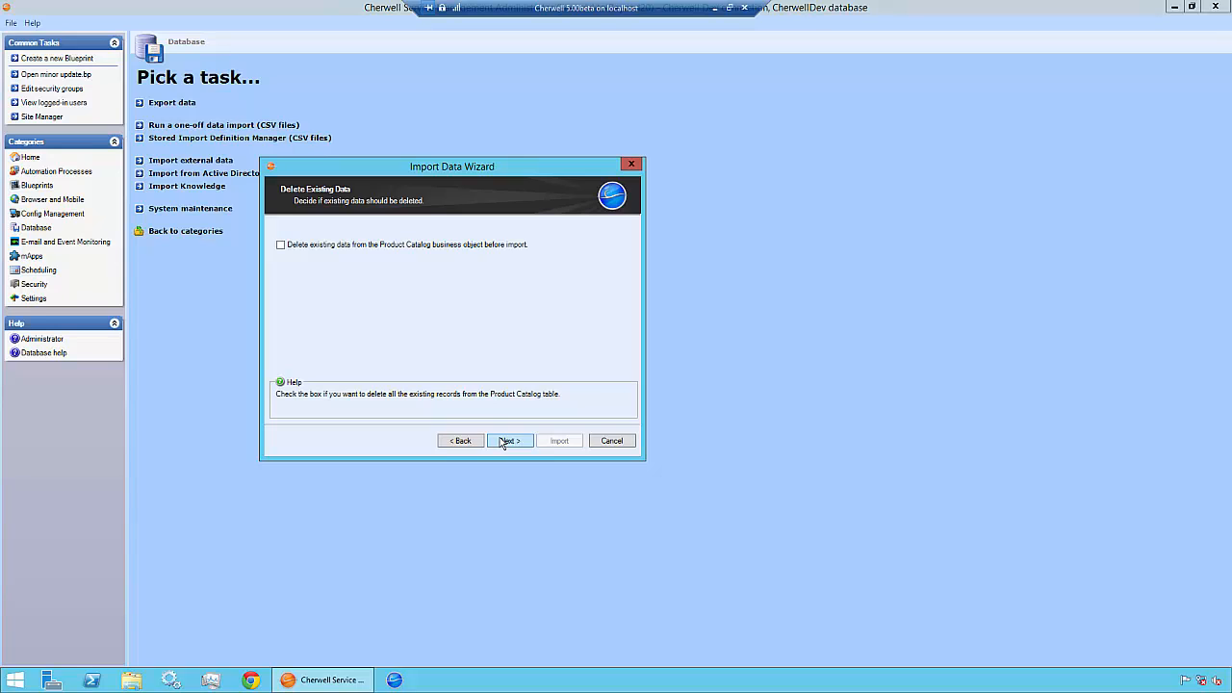
click(511, 252)
click(511, 441)
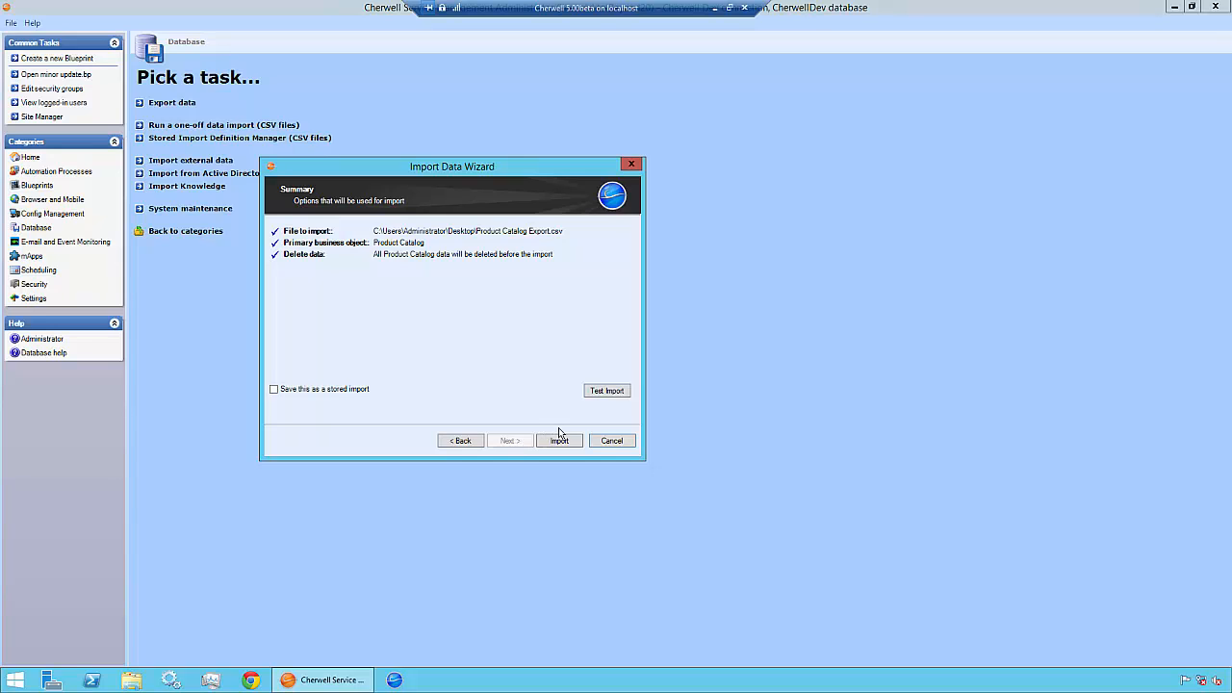
Run a successful test import, then the real Product Catalog import, dismissing both confirmation messages.
click(607, 391)
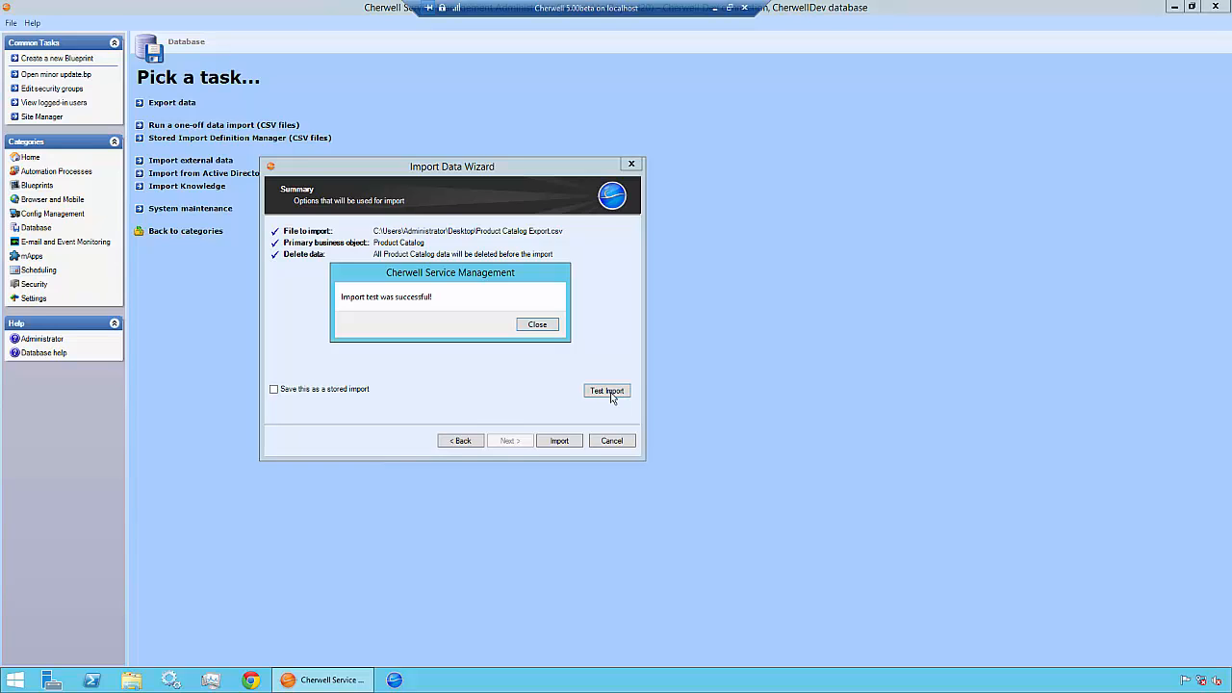
click(542, 325)
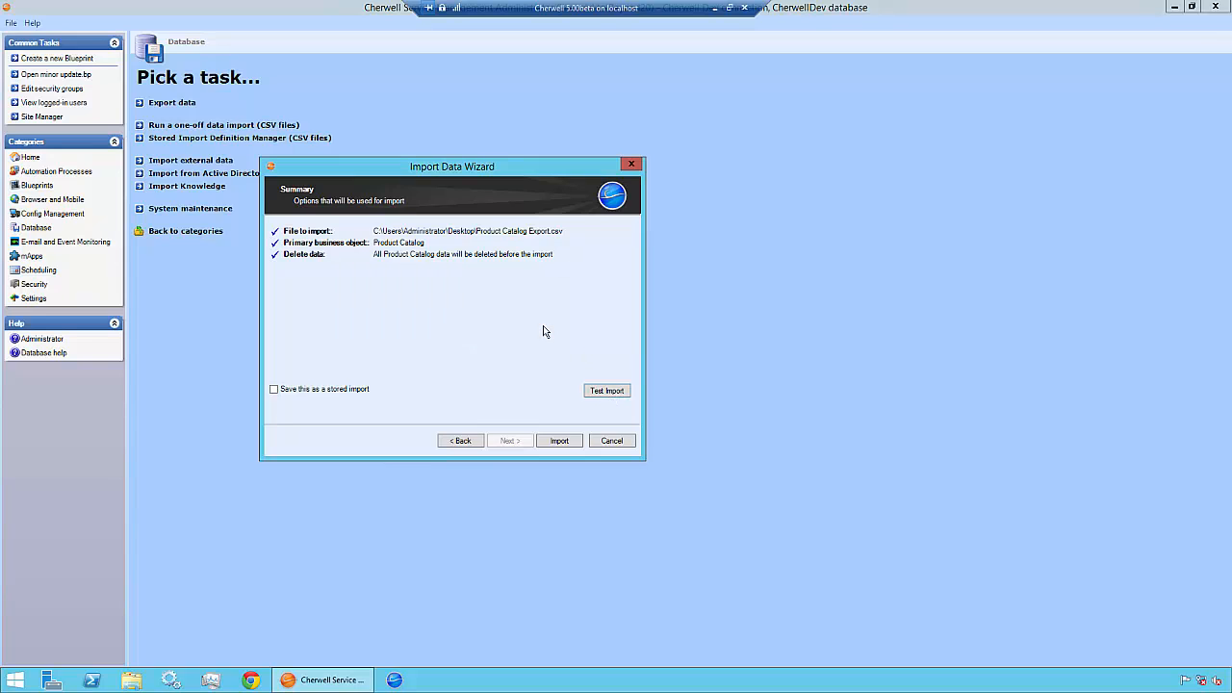
click(566, 448)
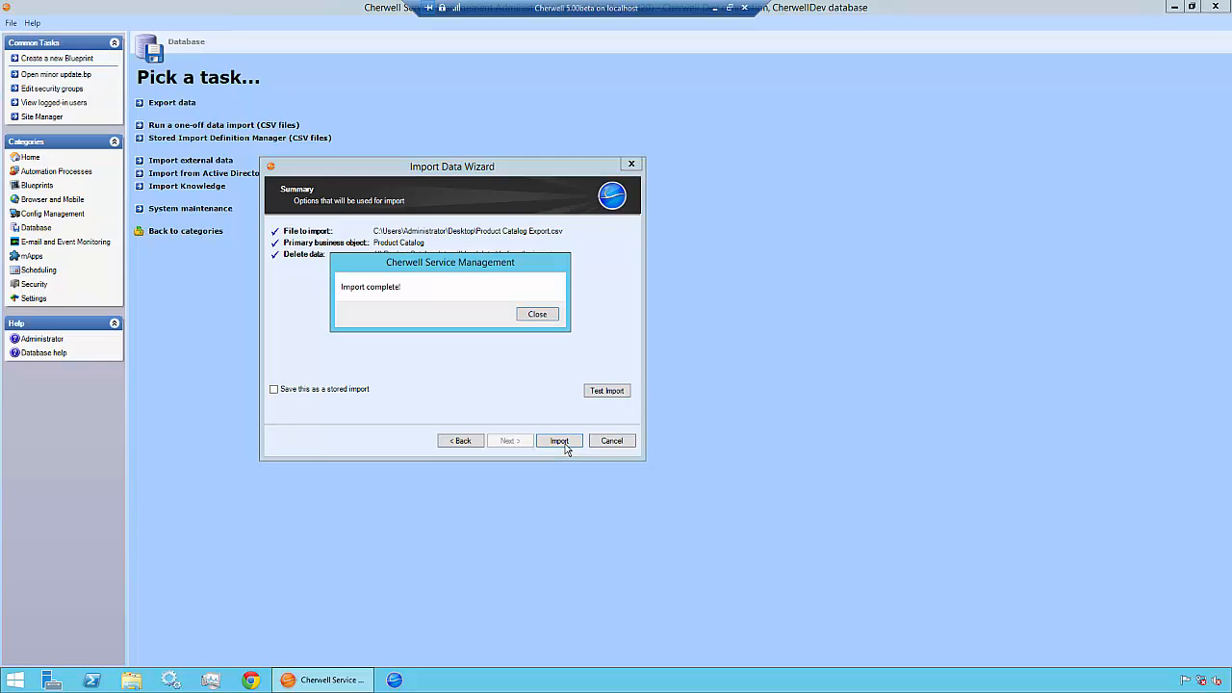
click(536, 315)
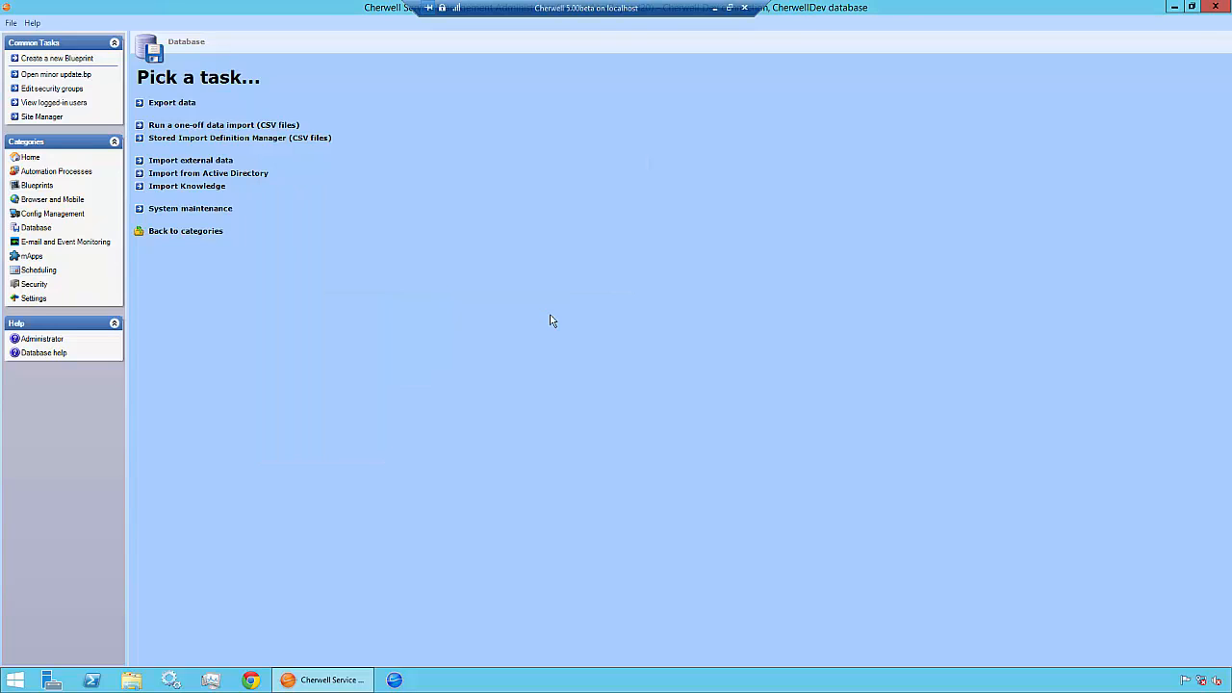